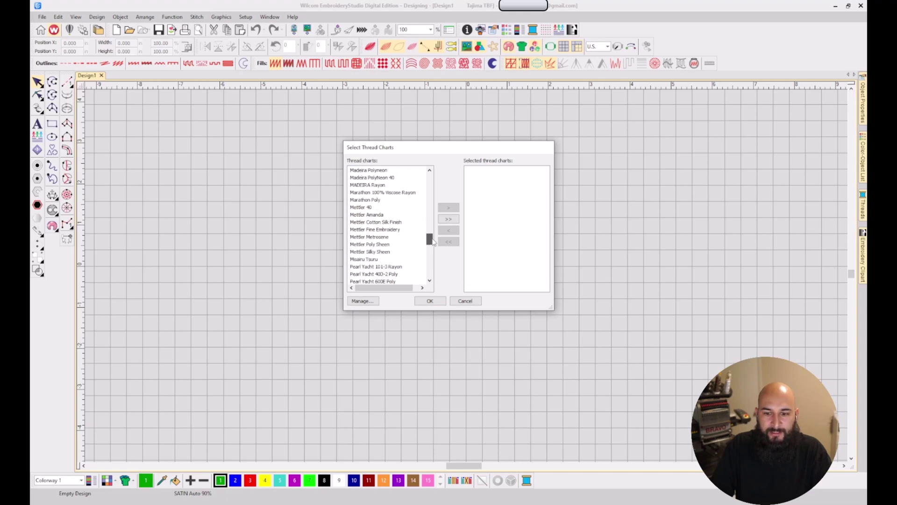
- Add Madeira PolyNeon 40 to the selected thread charts and confirm
left_click(374, 178)
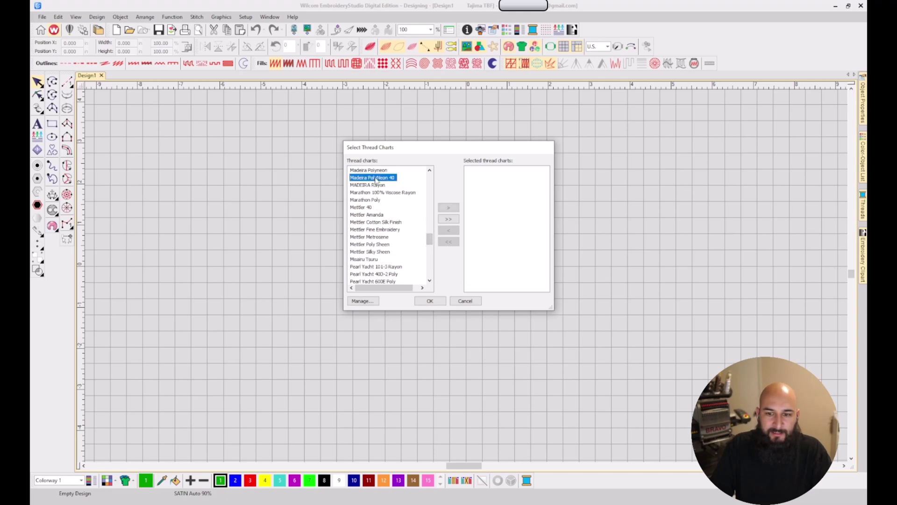
left_click(447, 209)
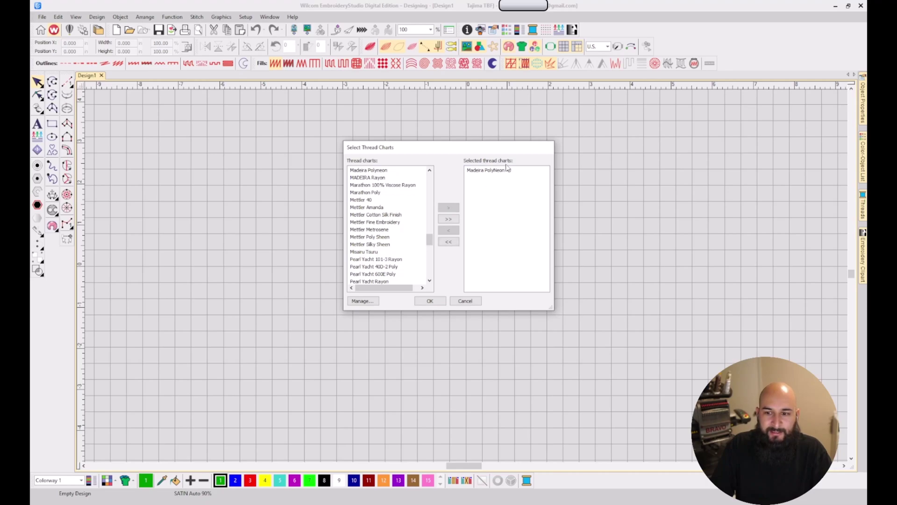
left_click(440, 302)
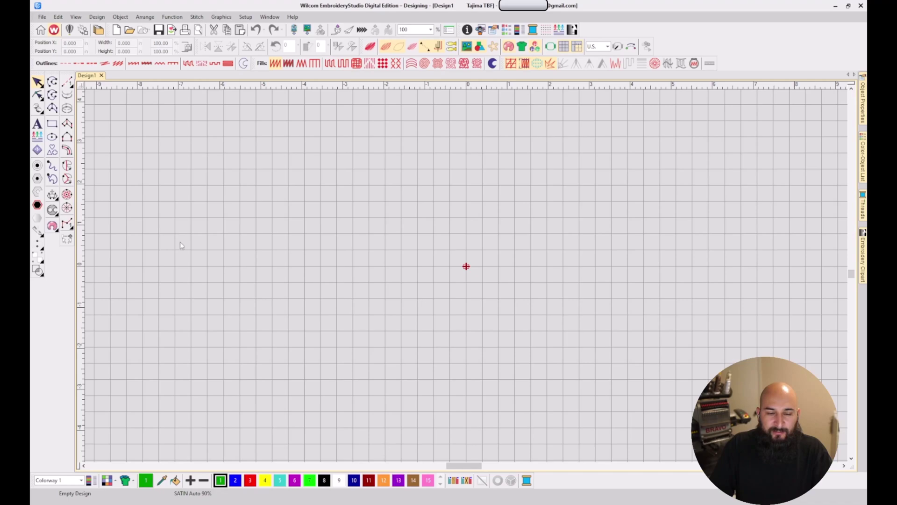
left_click(67, 82)
left_click(237, 217)
left_click(416, 203)
left_click(283, 268)
left_click(386, 279)
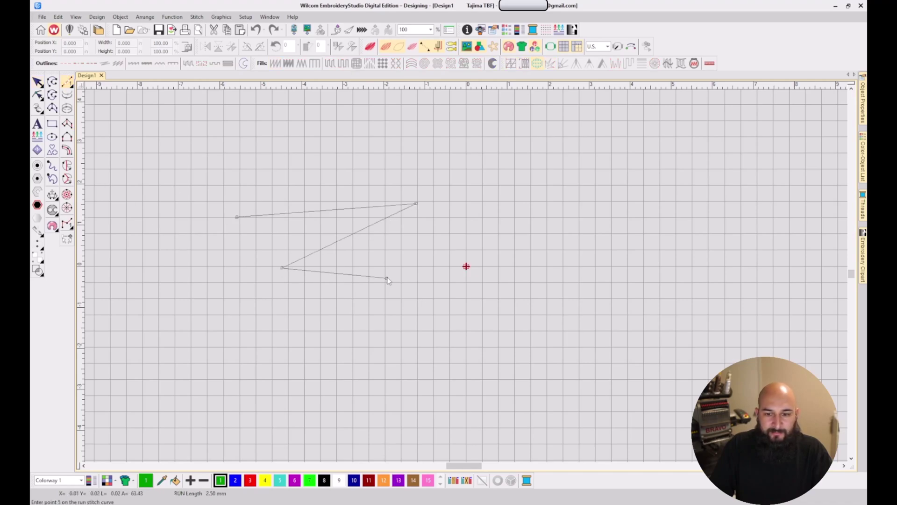
key("Return")
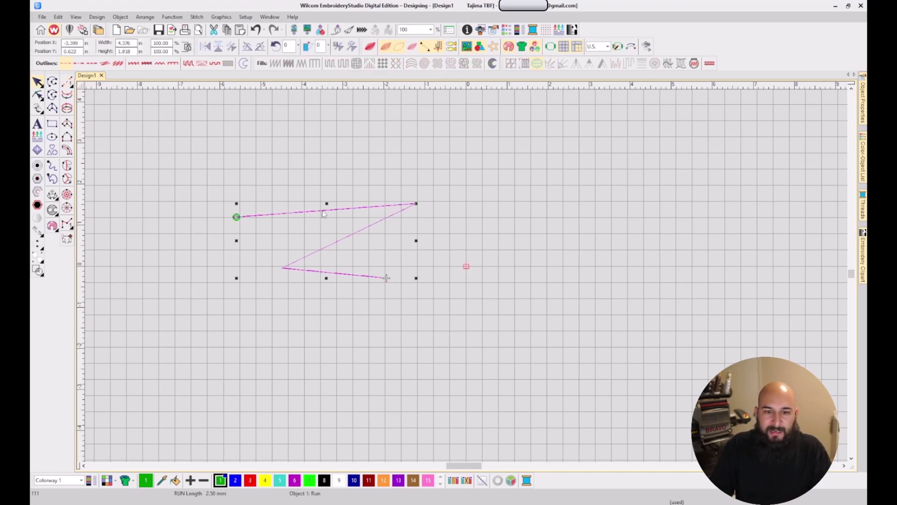
left_click(133, 63)
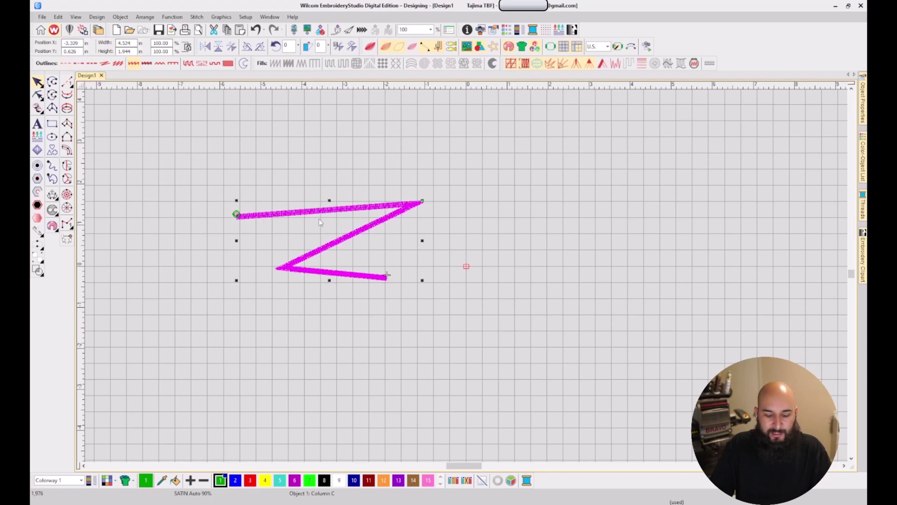
scroll(467, 272, "up", 2)
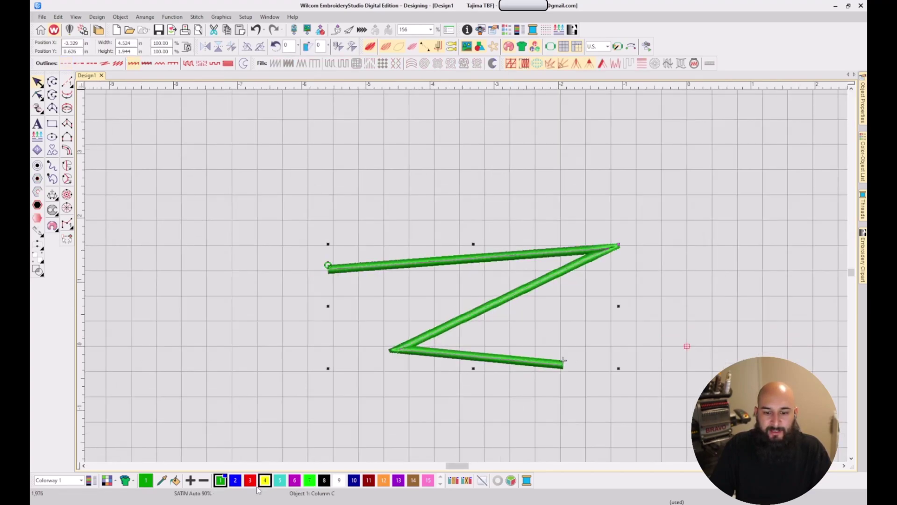
left_click(236, 481)
left_click(251, 481)
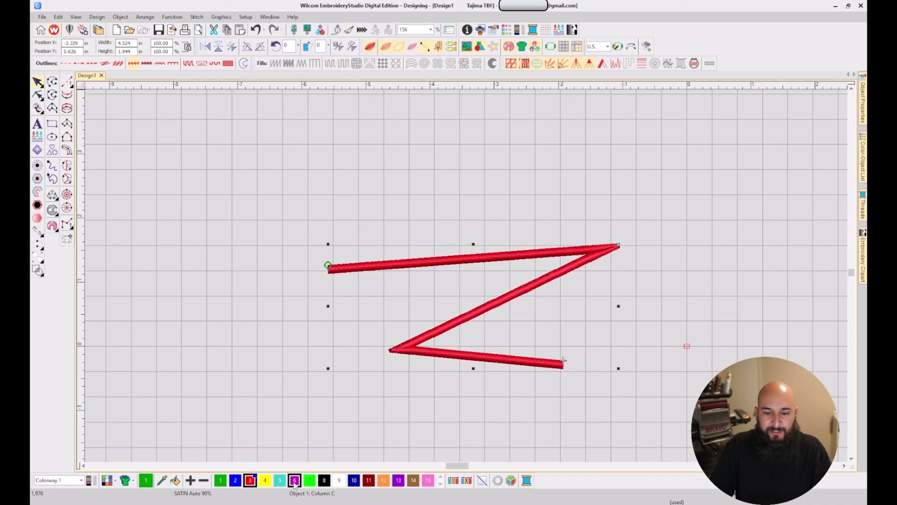
left_click(295, 481)
left_click(353, 480)
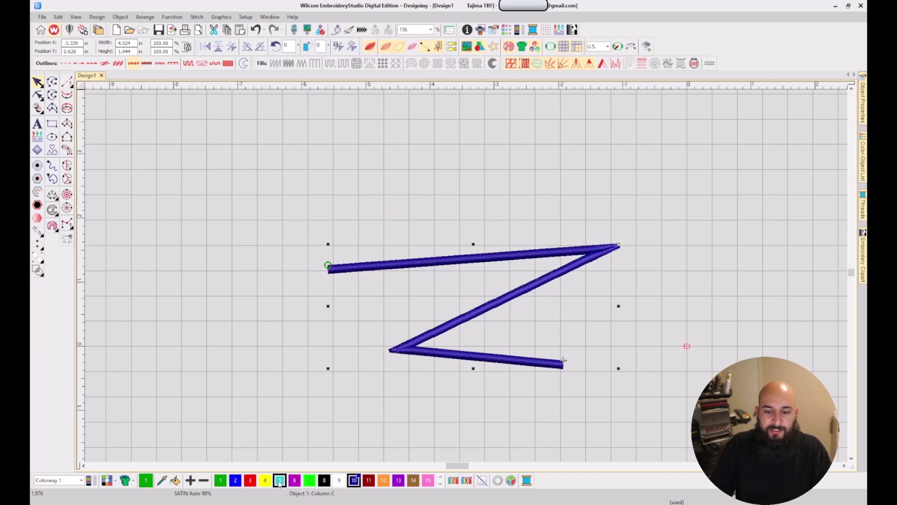
left_click(294, 357)
left_click(428, 267)
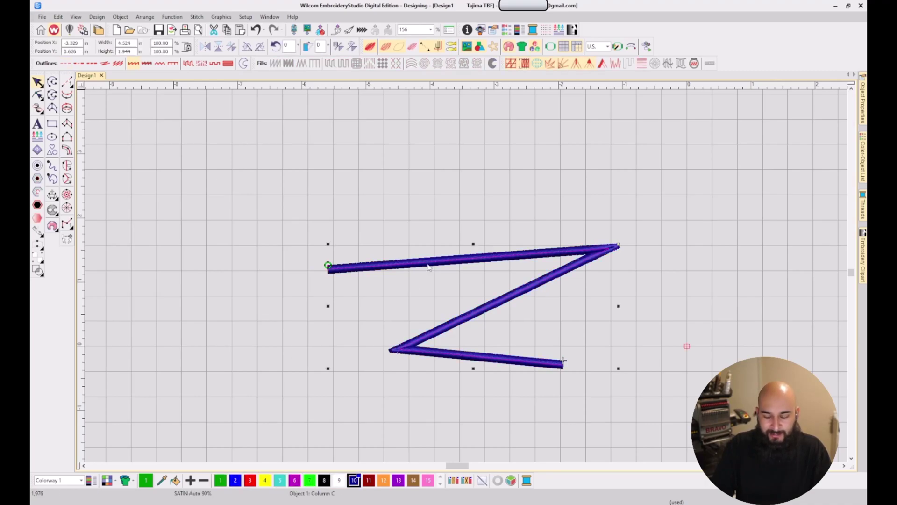
key("Delete")
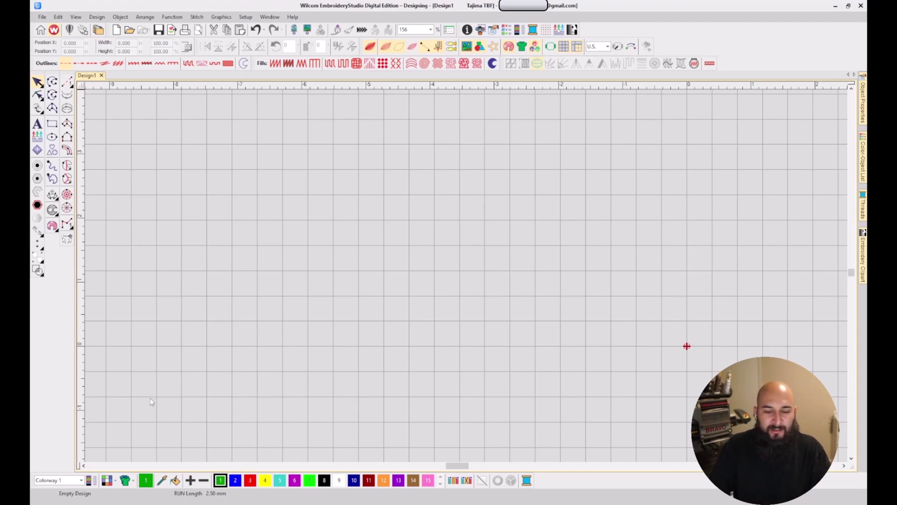
- Add new thread colours to the palette from the Threads list, up to colour 31
double_click(221, 482)
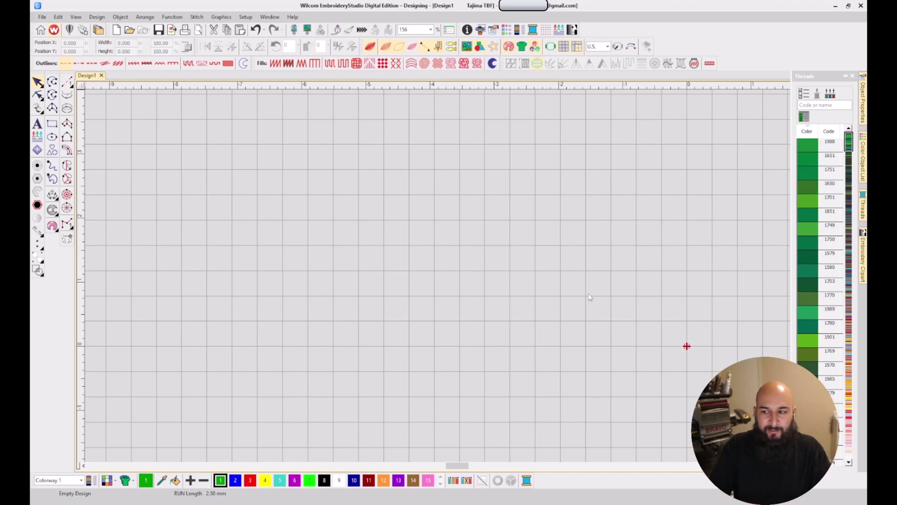
left_click(190, 481)
left_click(191, 480)
left_click(190, 481)
left_click(191, 481)
left_click(190, 481)
left_click(190, 482)
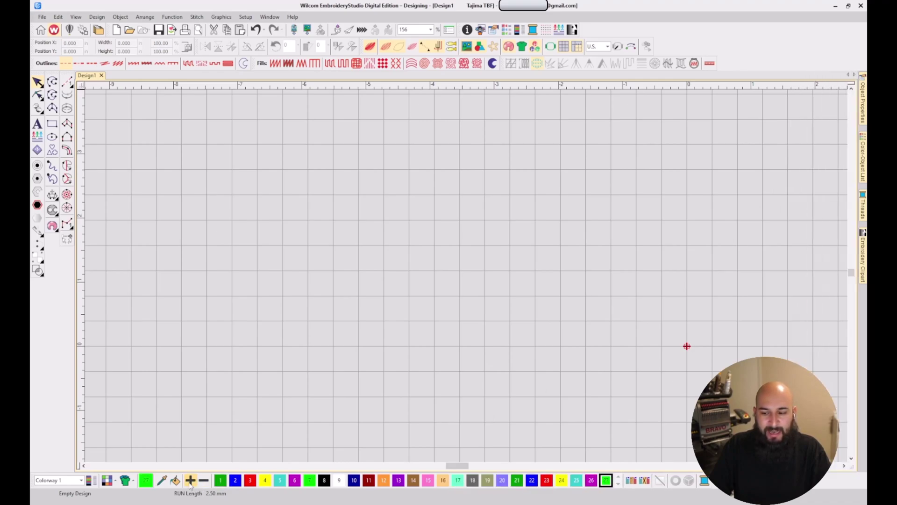
left_click(190, 481)
left_click(191, 482)
left_click(190, 481)
left_click(190, 482)
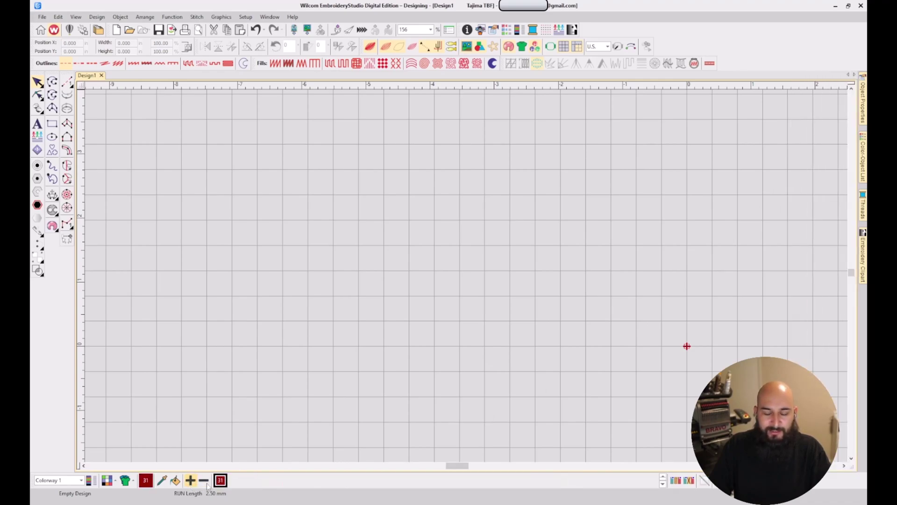
- Remove colour 31, leaving thirty colours in the palette
left_click(663, 477)
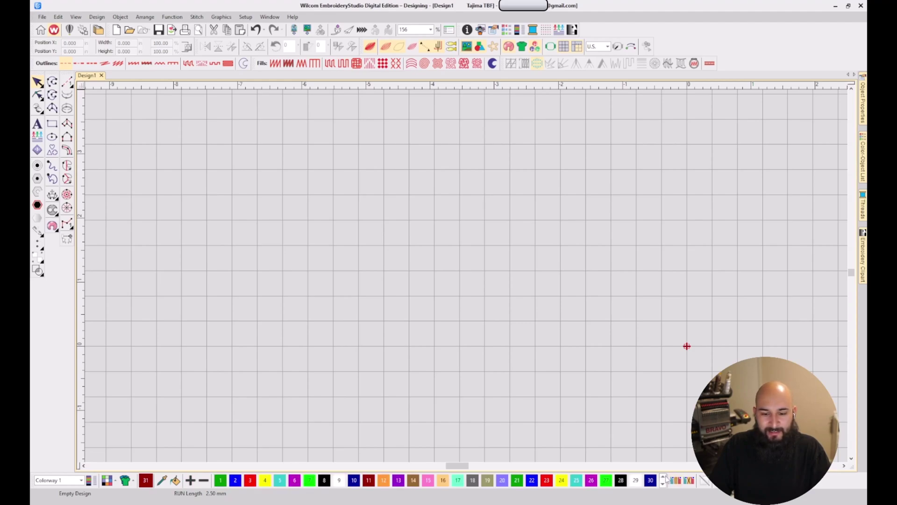
left_click(663, 484)
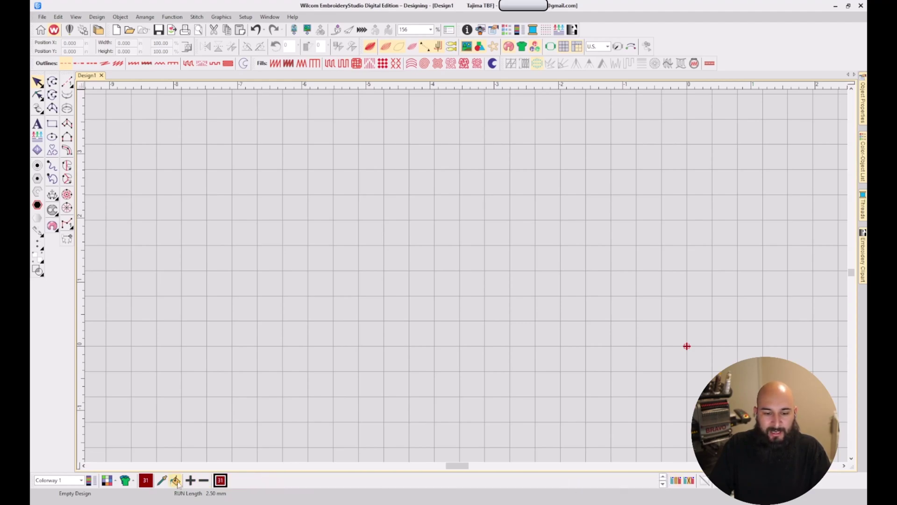
left_click(203, 480)
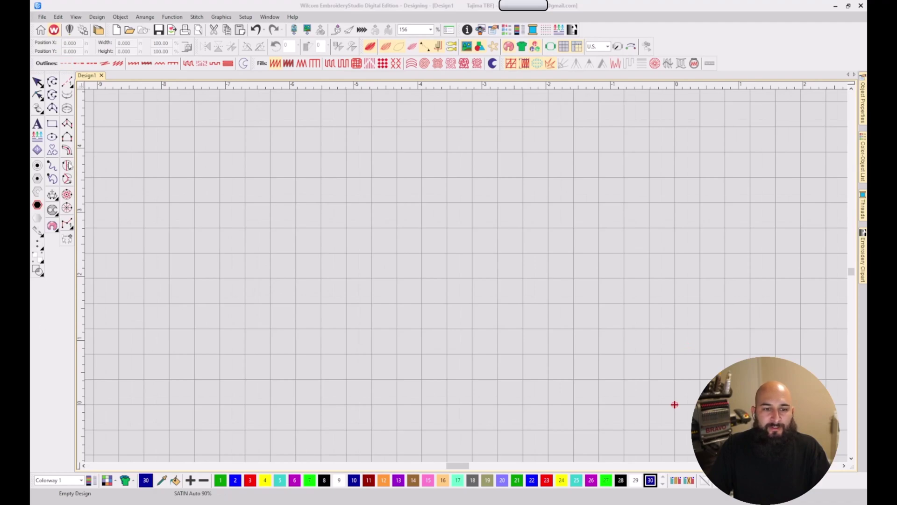
- Digitize a blue circle with Complex Fill from three boundary points
left_click(503, 126)
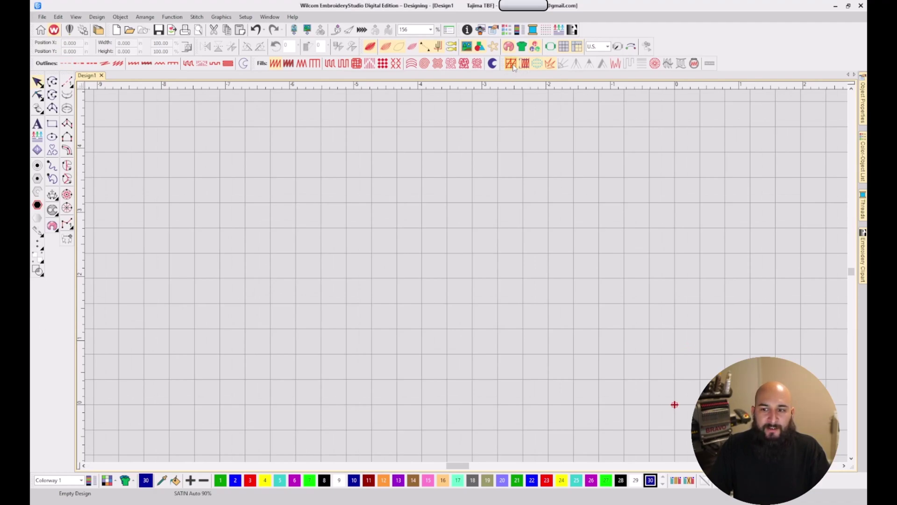
left_click(66, 165)
left_click(470, 171)
left_click(521, 208)
left_click(417, 220)
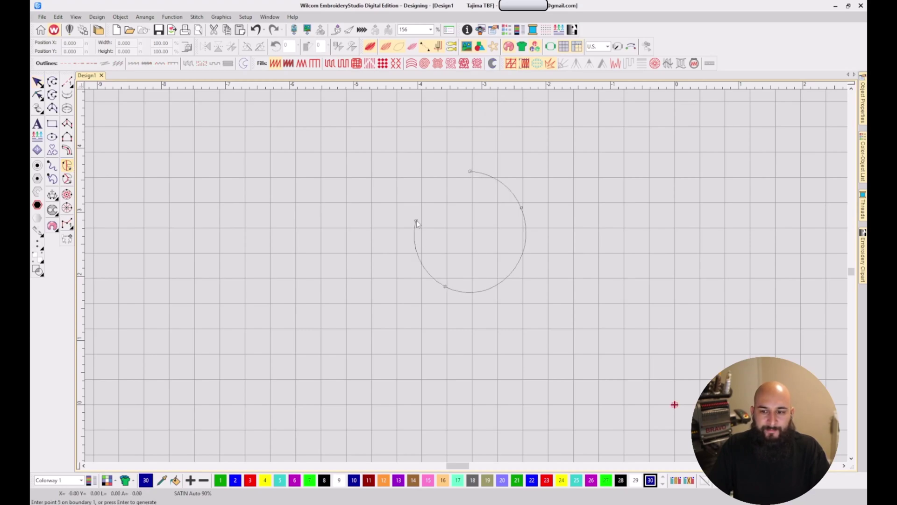
key("Return")
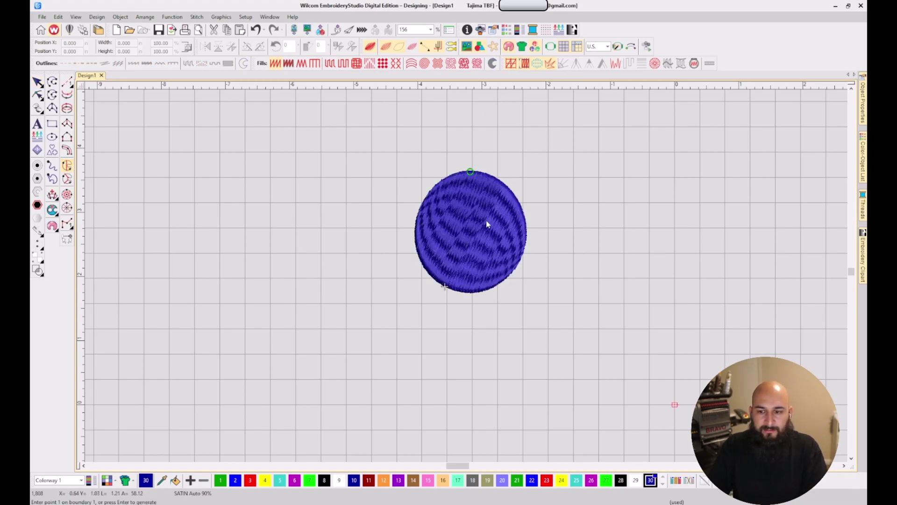
key("Escape")
- In the circle's underlay settings, try Edge run and Tatami, then return to Zigzag
right_click(487, 212)
left_click(519, 217)
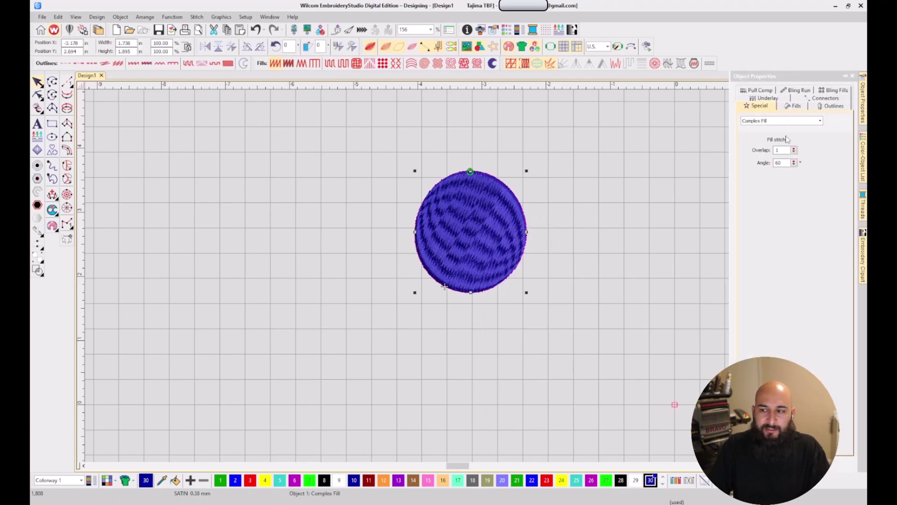
left_click(772, 100)
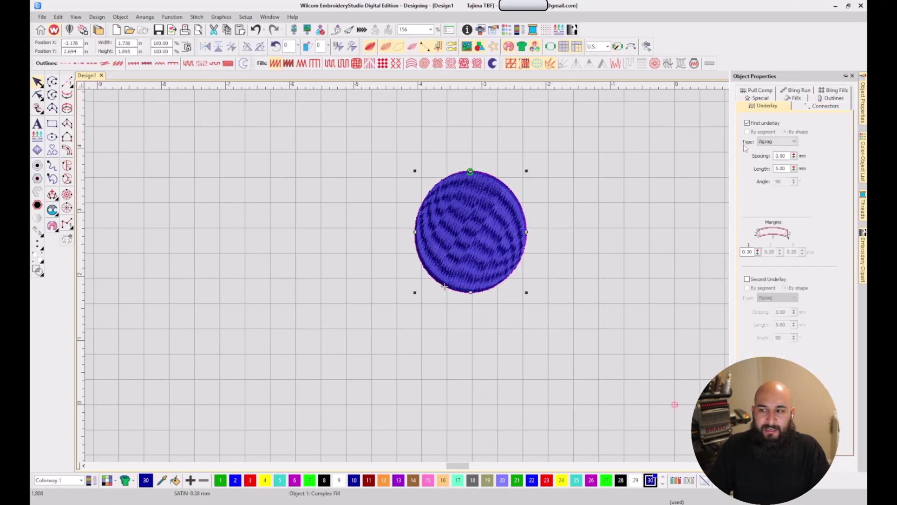
left_click(789, 144)
left_click(767, 155)
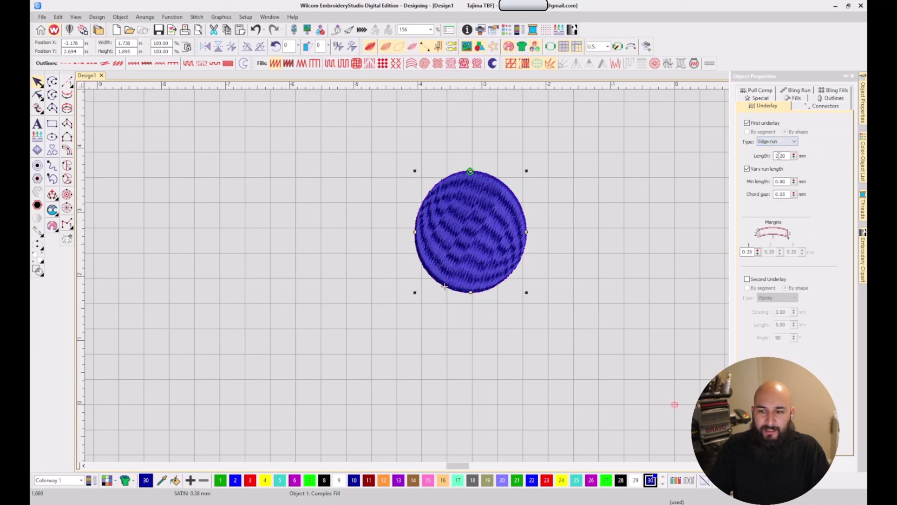
left_click(782, 143)
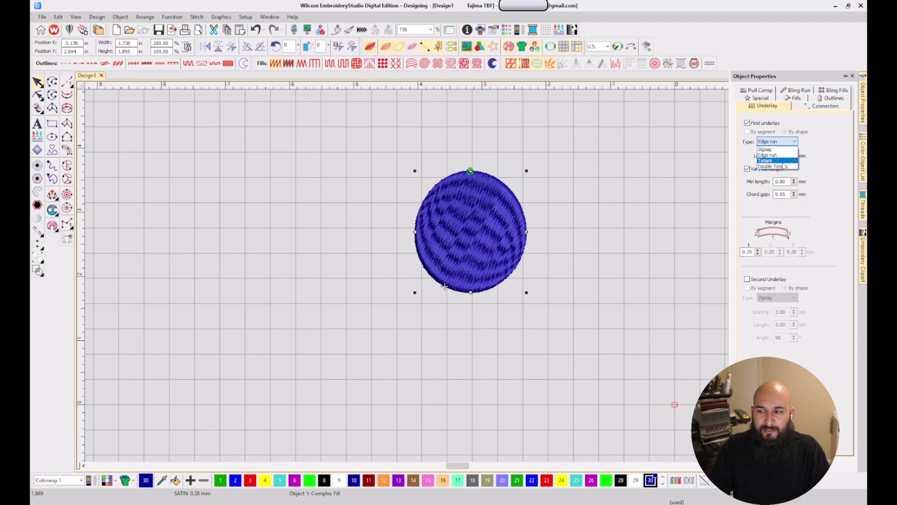
left_click(765, 160)
left_click(785, 144)
scroll(776, 152, "up", 2)
left_click(766, 150)
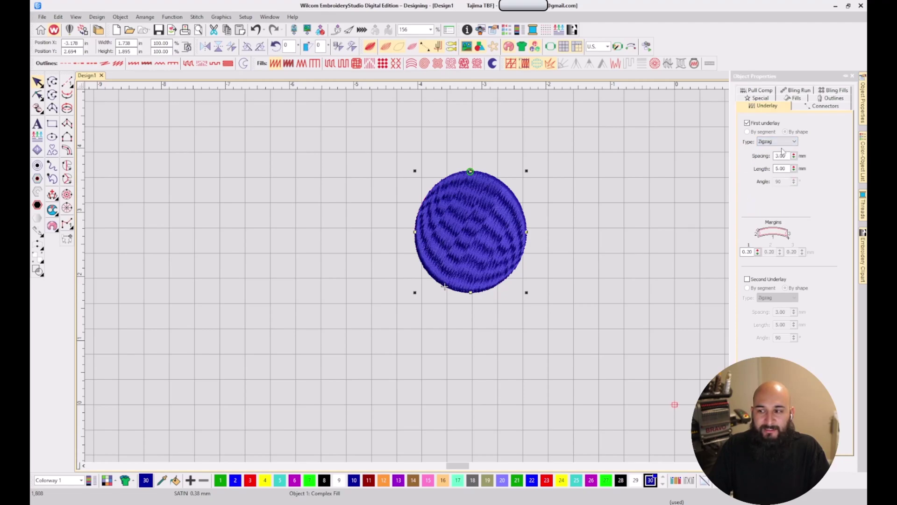
- Turn off the circle's first underlay and give it a Tatami fill
left_click(764, 124)
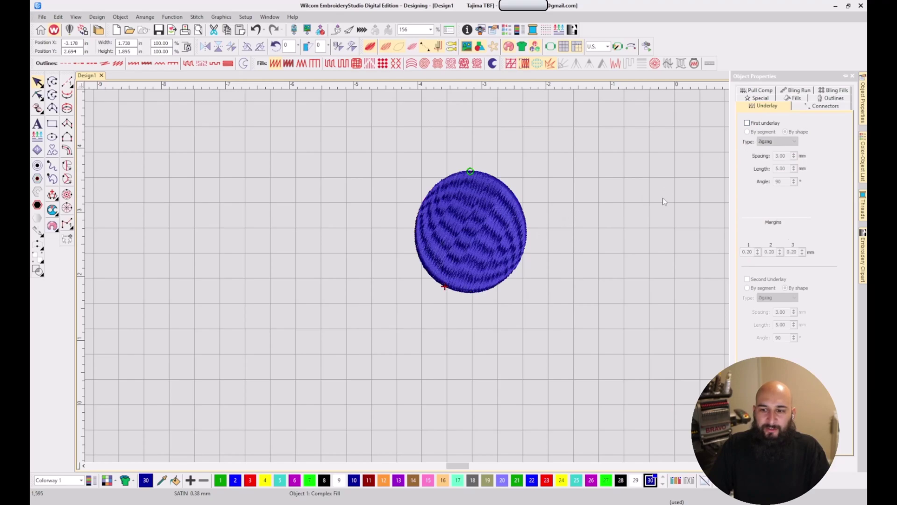
left_click(479, 196)
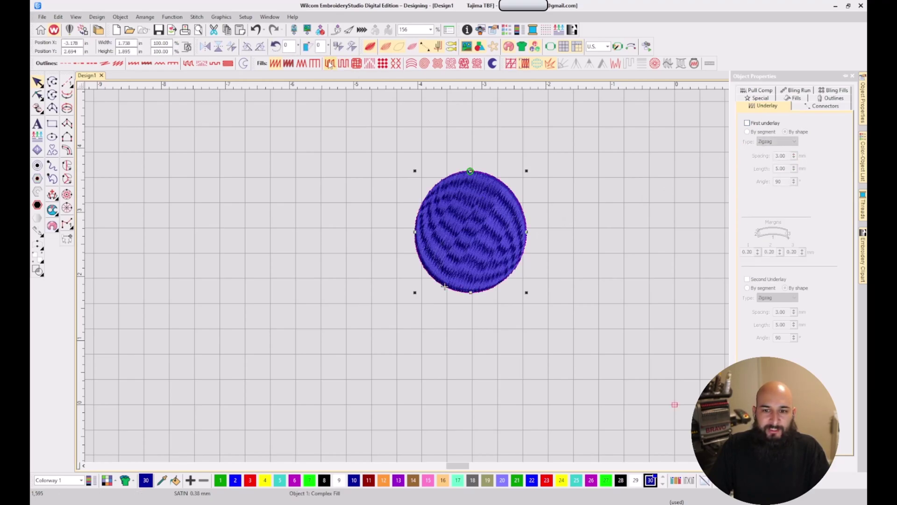
left_click(330, 64)
- Enable a Tatami first underlay on the circle and turn Auto Underlay off
right_click(458, 237)
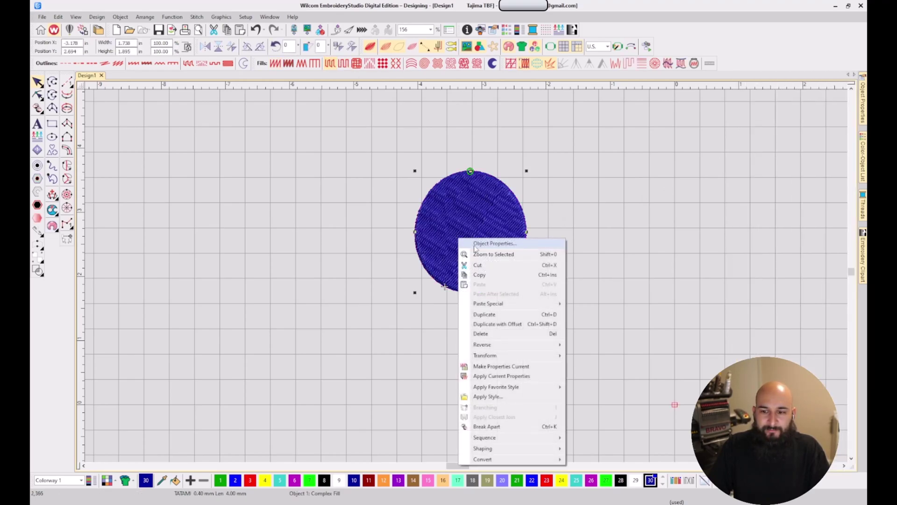
left_click(475, 242)
left_click(771, 106)
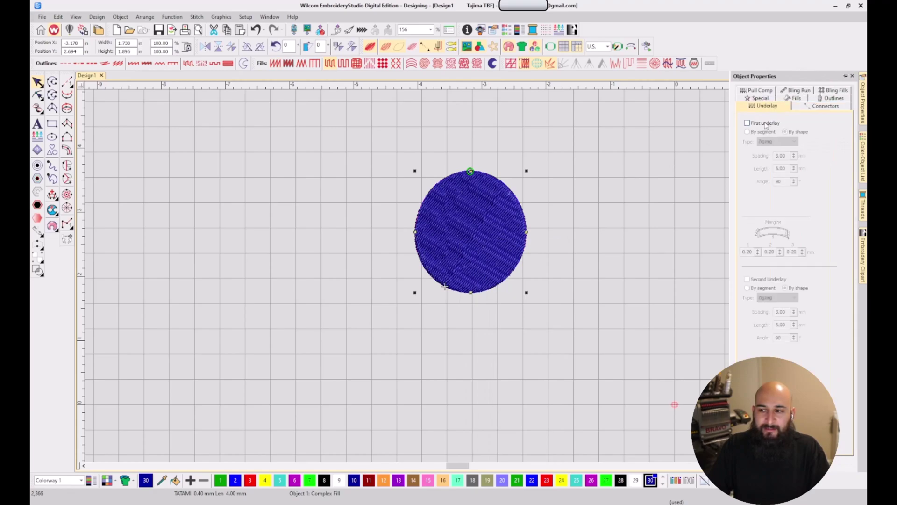
left_click(747, 123)
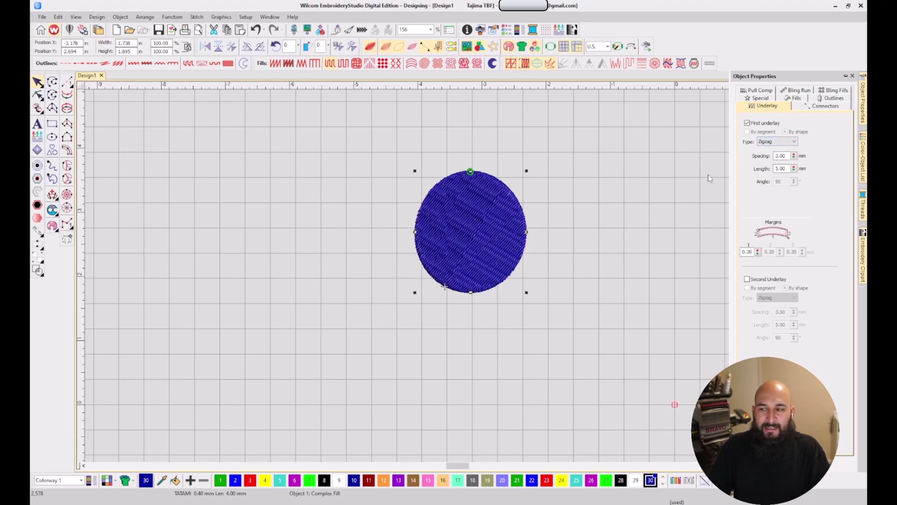
left_click(769, 142)
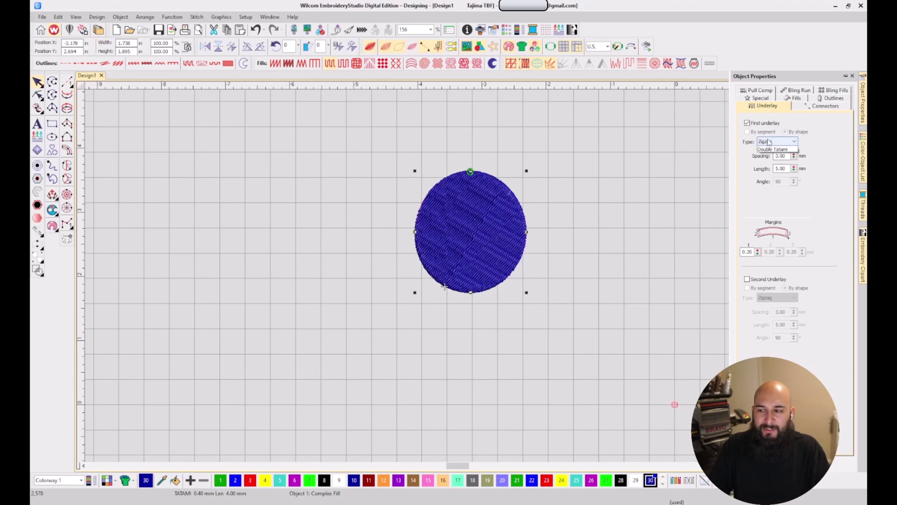
left_click(777, 161)
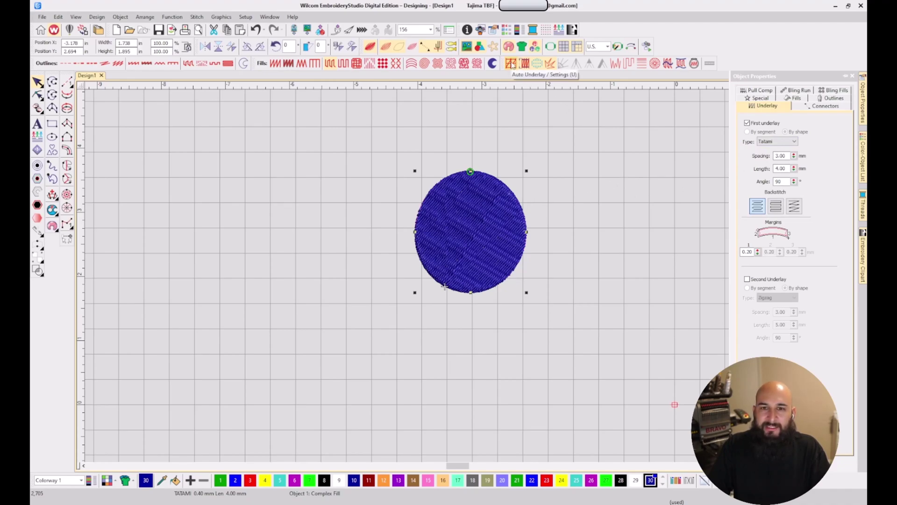
left_click(512, 64)
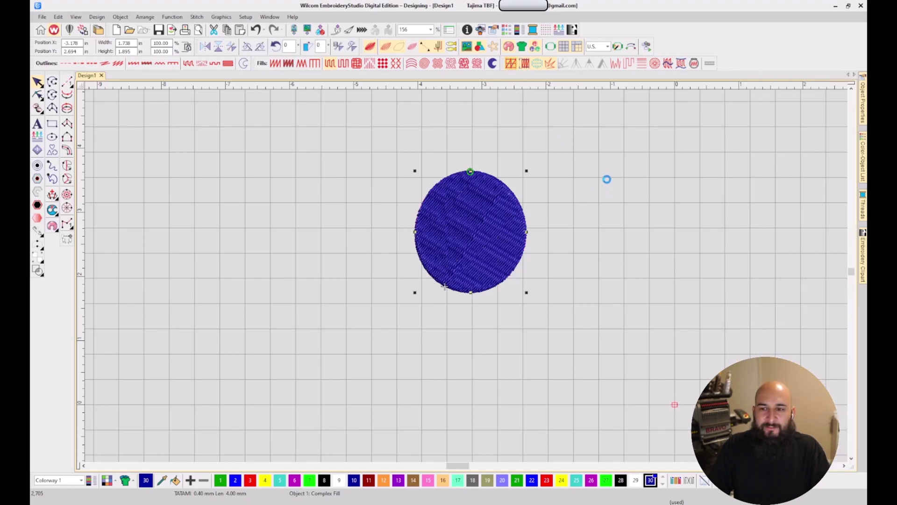
- Re-enable the circle's Tatami first underlay, then deselect and make Satin the current fill
right_click(490, 231)
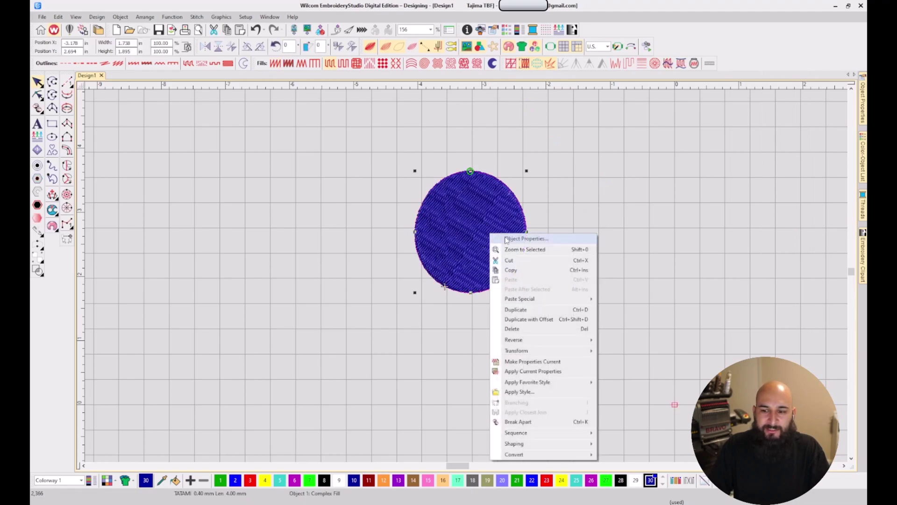
left_click(523, 238)
left_click(765, 123)
left_click(765, 123)
left_click(777, 141)
left_click(778, 154)
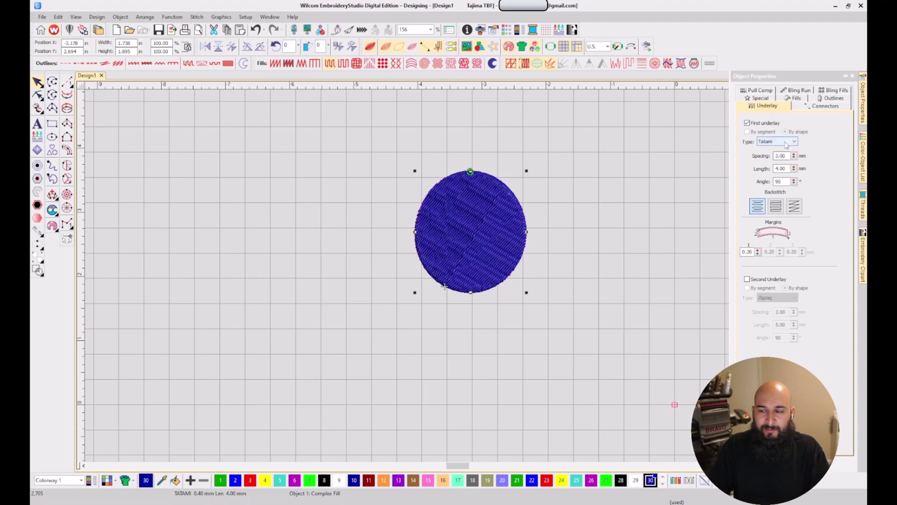
left_click(571, 167)
left_click(510, 63)
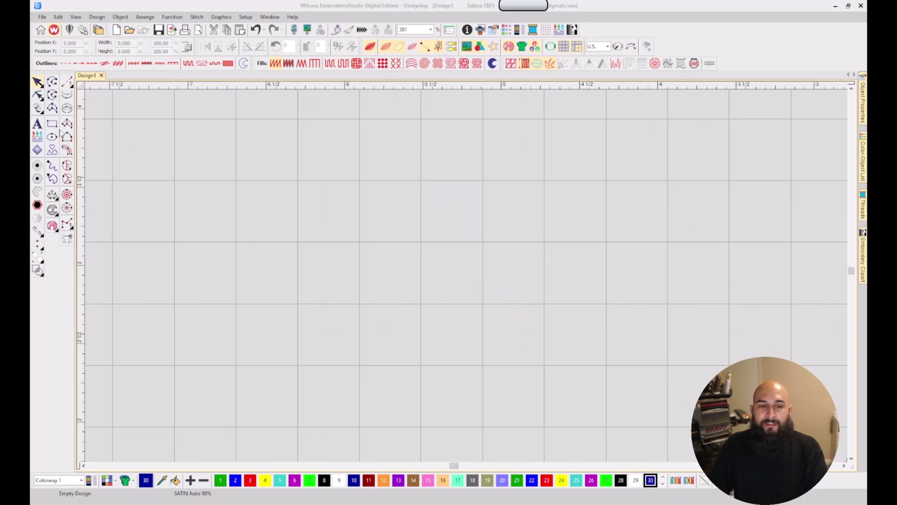
- Digitize a four-point Column A satin trapezoid
left_click(67, 123)
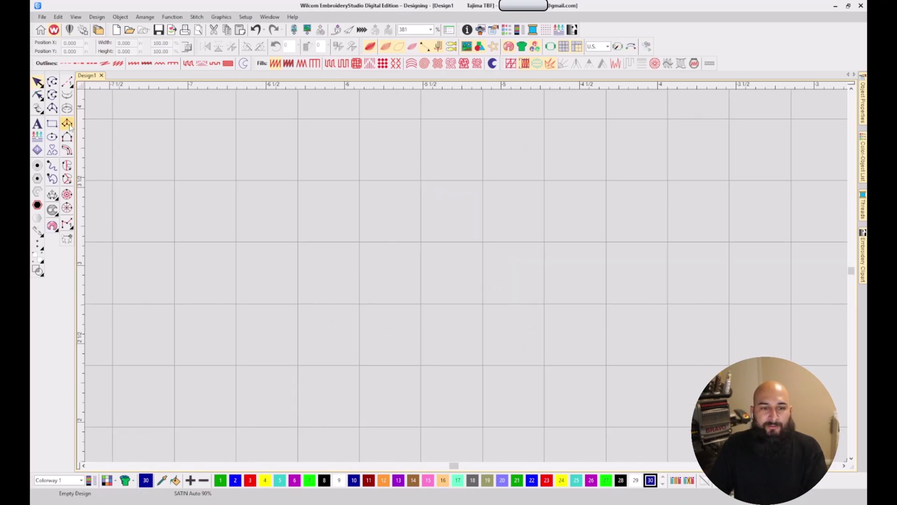
left_click(295, 180)
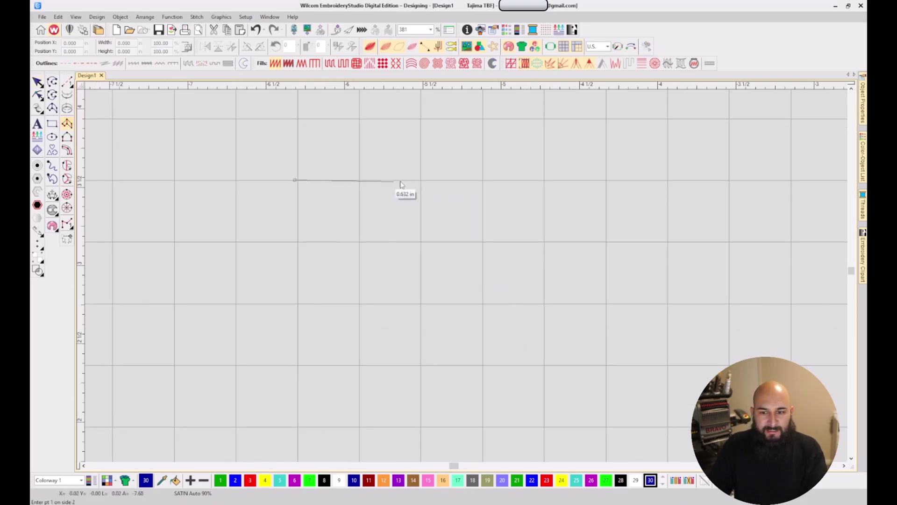
left_click(424, 180)
left_click(271, 305)
left_click(487, 301)
key("Return")
scroll(409, 264, "down", 1)
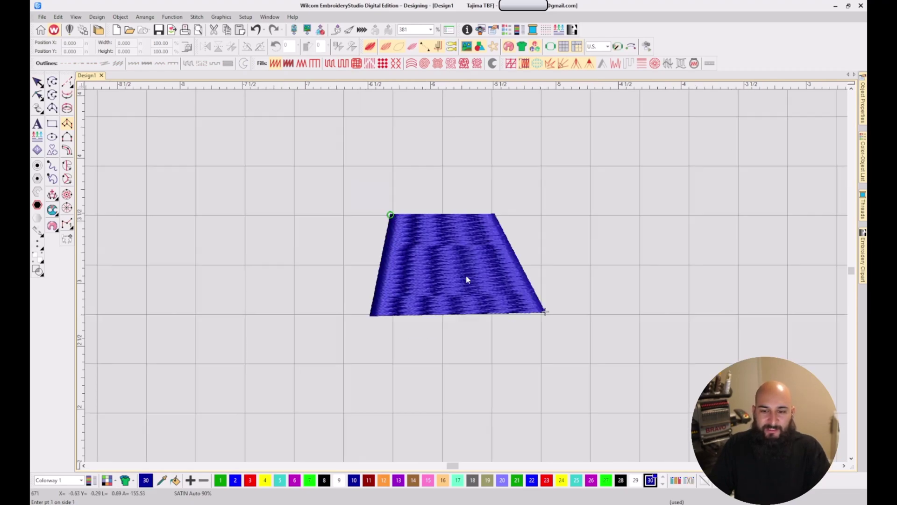
scroll(467, 279, "up", 1)
key("Escape")
- Bring up the satin trapezoid's Object Properties
right_click(452, 256)
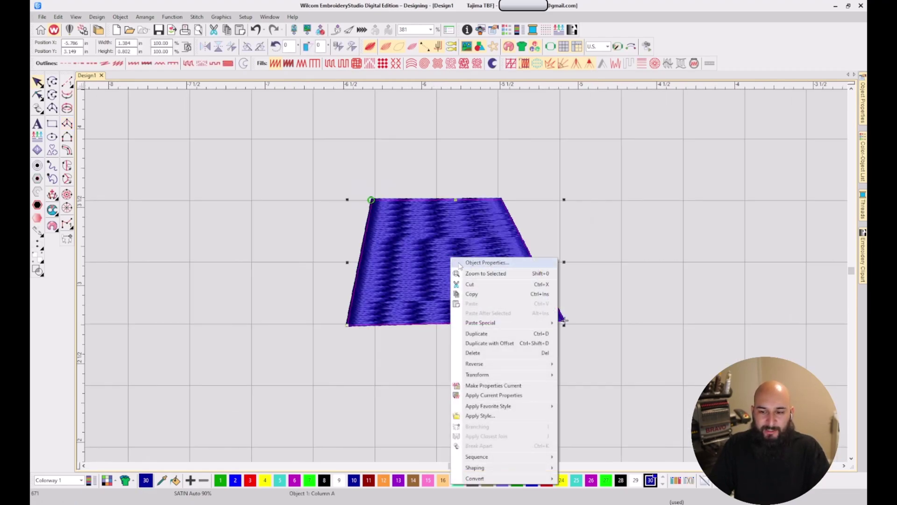
left_click(505, 263)
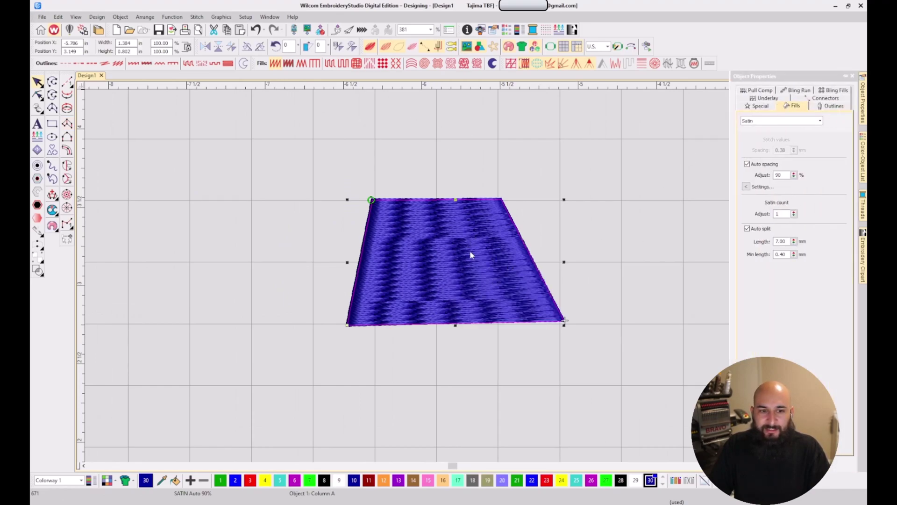
right_click(391, 273)
left_click(448, 279)
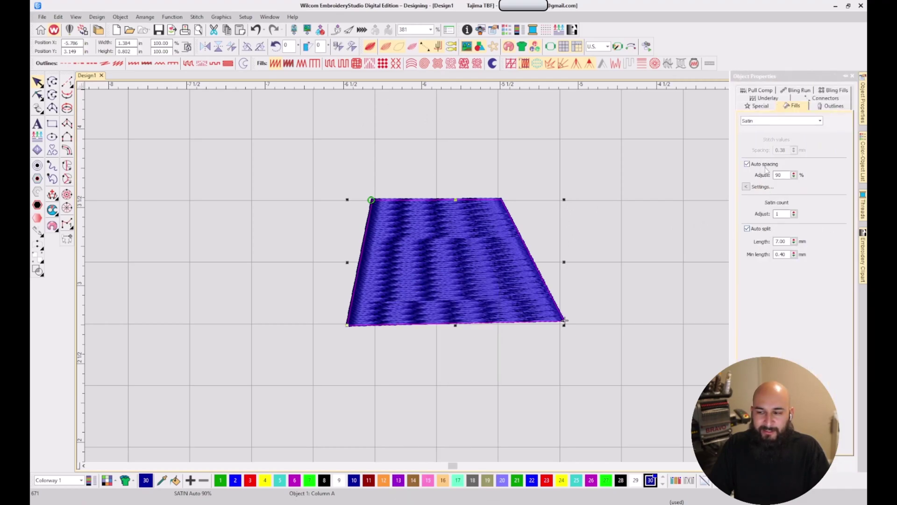
scroll(505, 297, "up", 2)
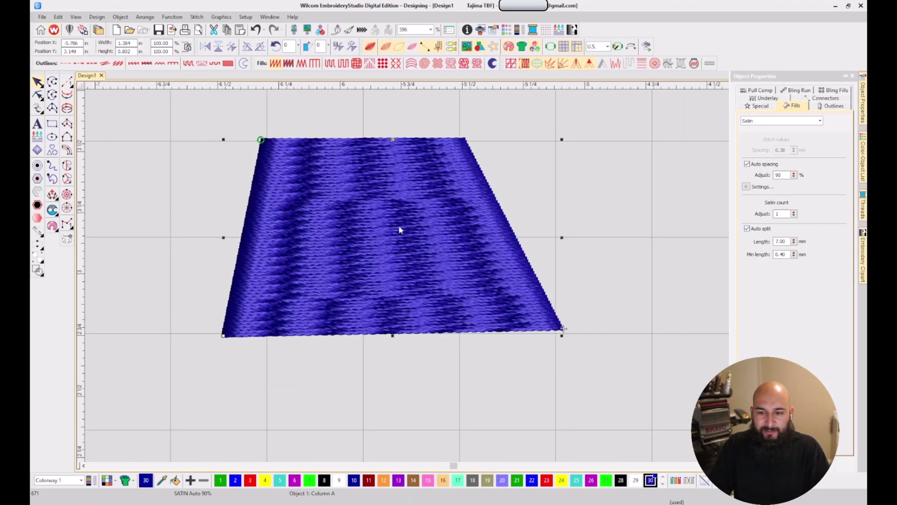
right_click(416, 258)
left_click(431, 262)
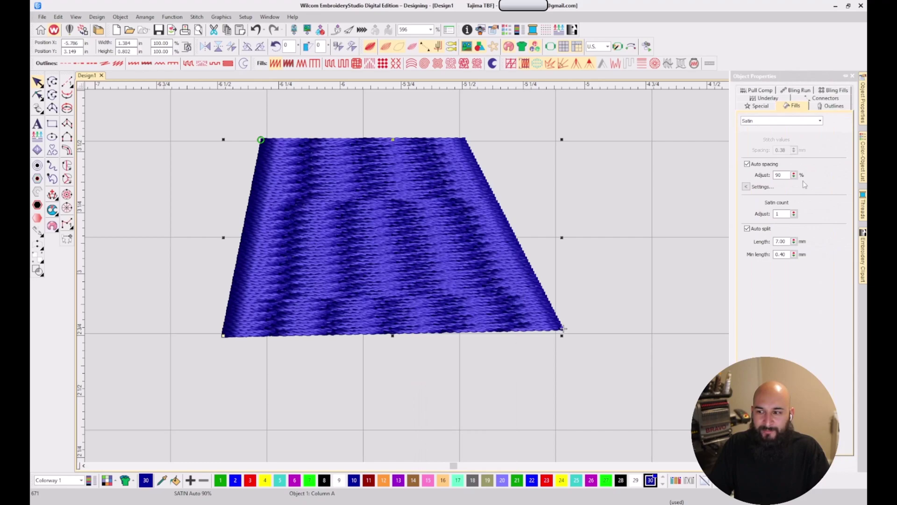
- Turn off Auto split and Auto spacing and set satin spacing to 0.50 mm
left_click(761, 229)
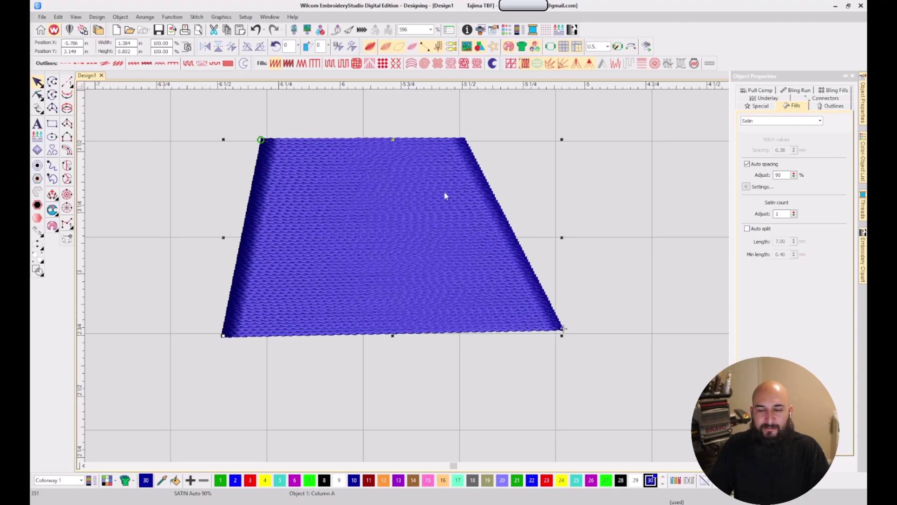
left_click(761, 167)
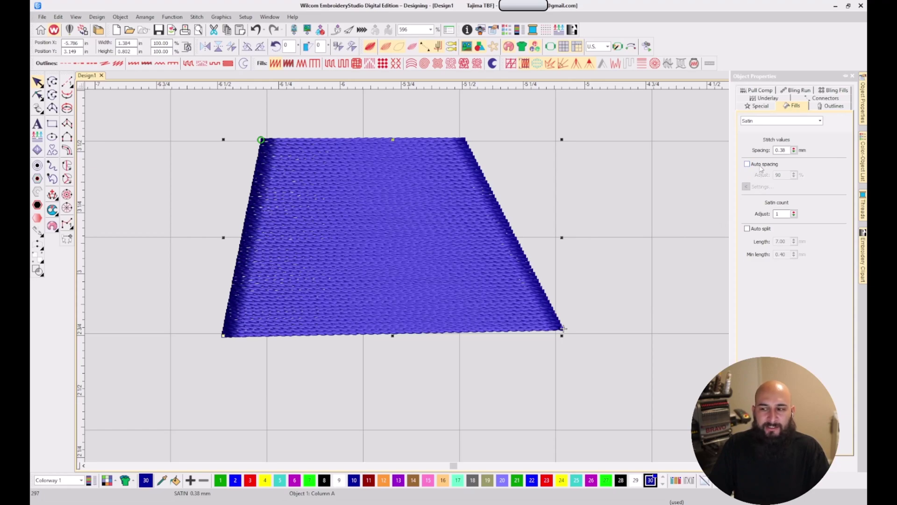
left_click(786, 149)
left_click_drag(784, 150, 780, 149)
type("5")
key("Return")
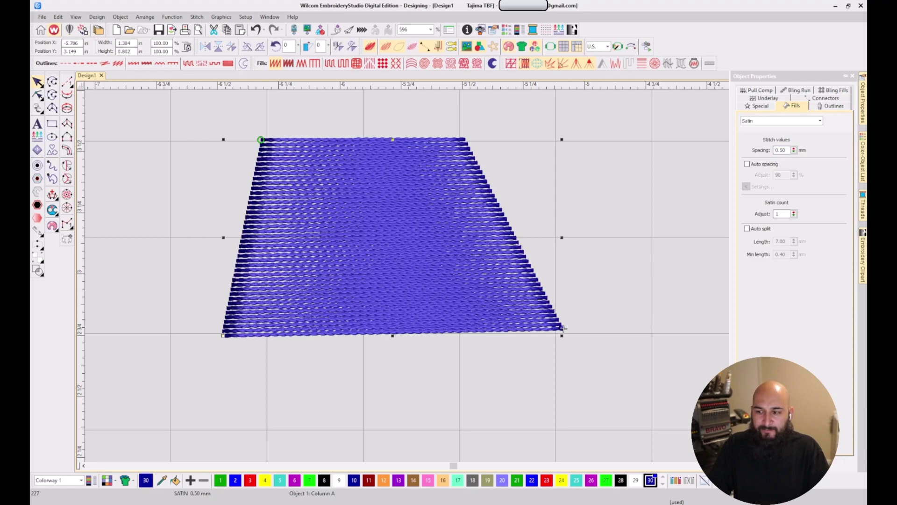
- Save the settings to the NORMAL template and delete the trapezoid
left_click(426, 283)
left_click(478, 275)
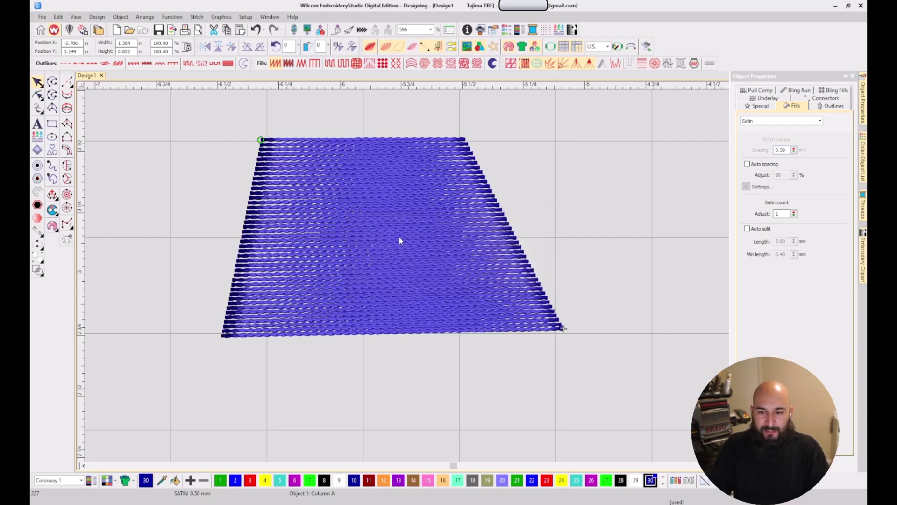
key("Delete")
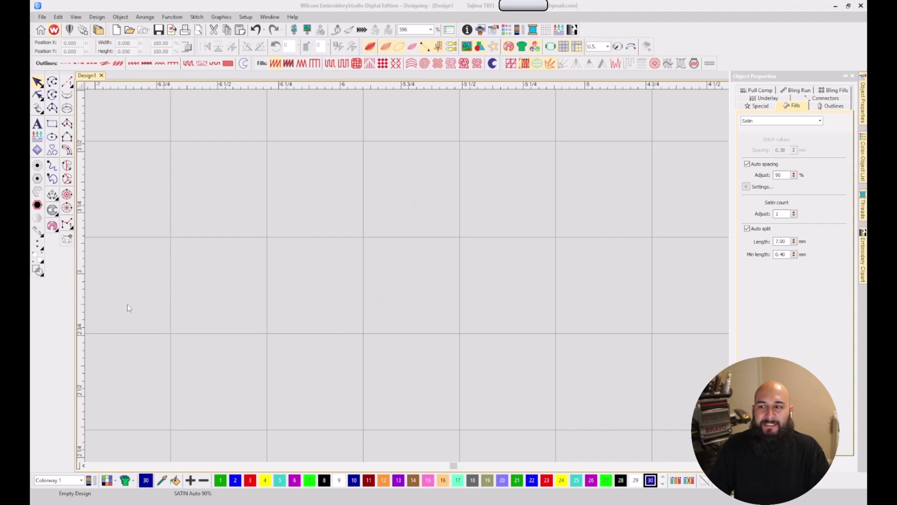
- Digitize a small four-point Column A satin shape
left_click(67, 123)
left_click(348, 174)
left_click(399, 174)
left_click(313, 223)
left_click(397, 219)
key("Return")
key("Escape")
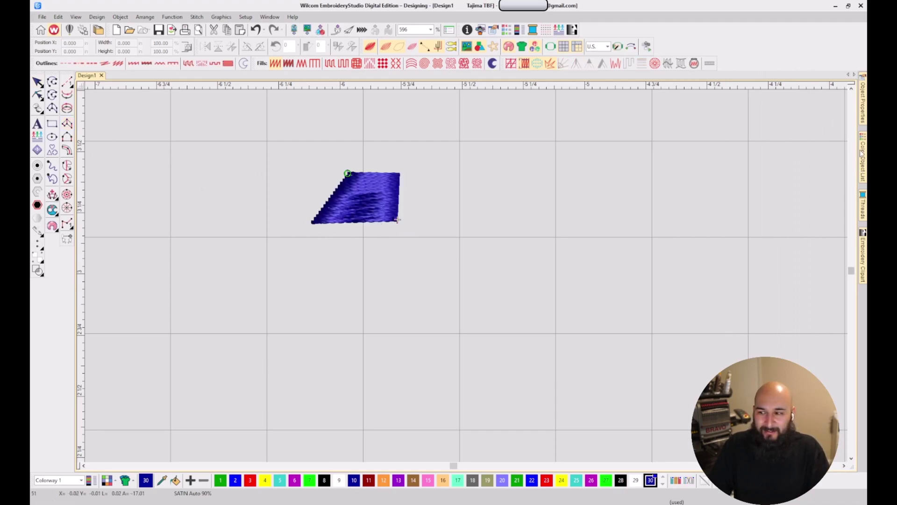
- Pin the Color-Object List docker open, then pin Object Properties beside it
mouse_move(862, 158)
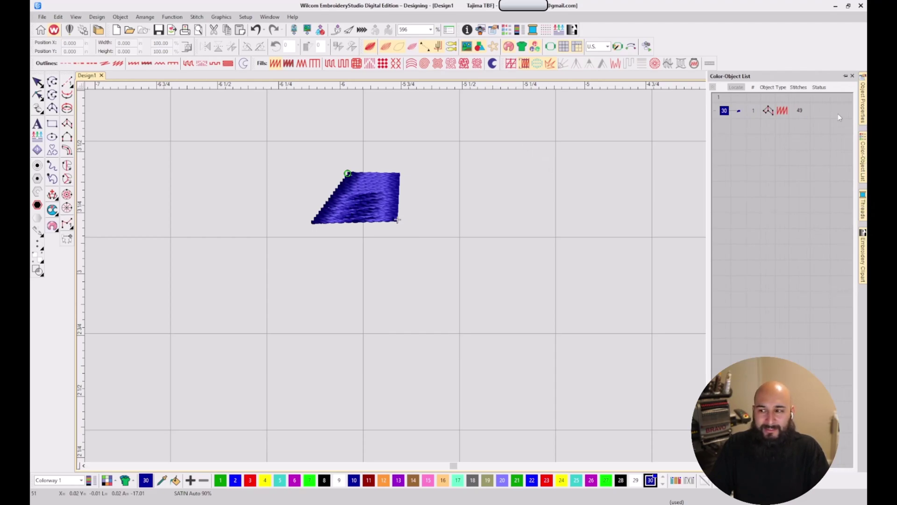
left_click(846, 78)
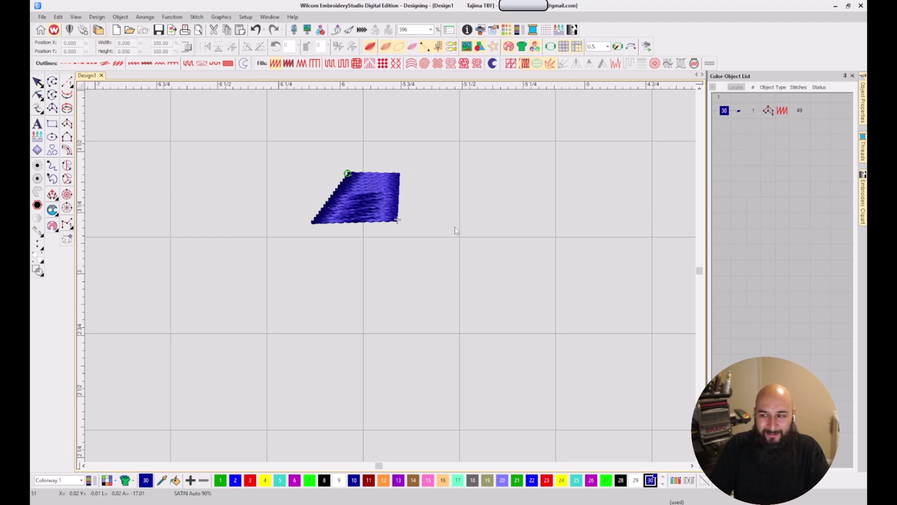
left_click(847, 76)
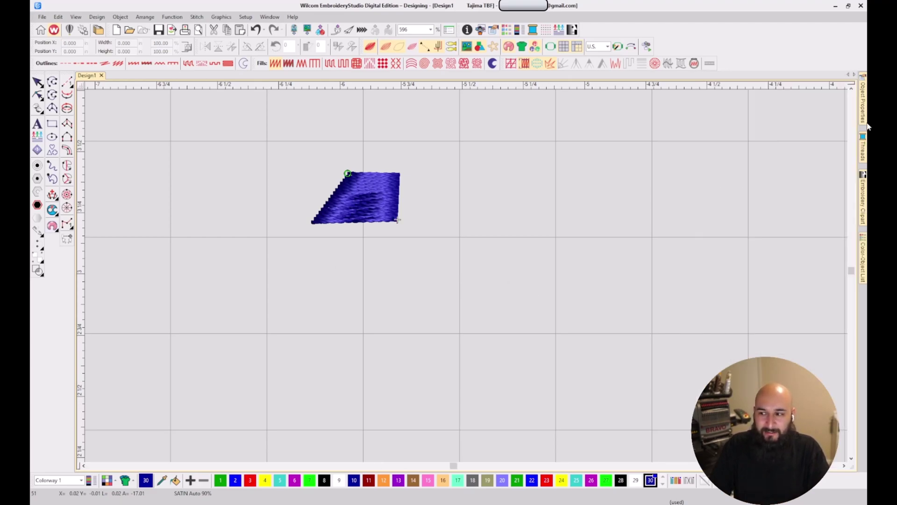
left_click(863, 266)
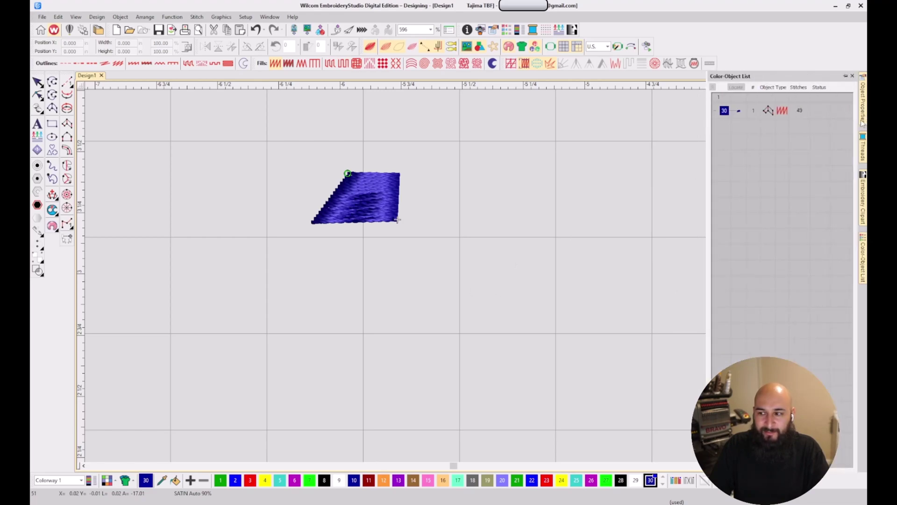
left_click(846, 76)
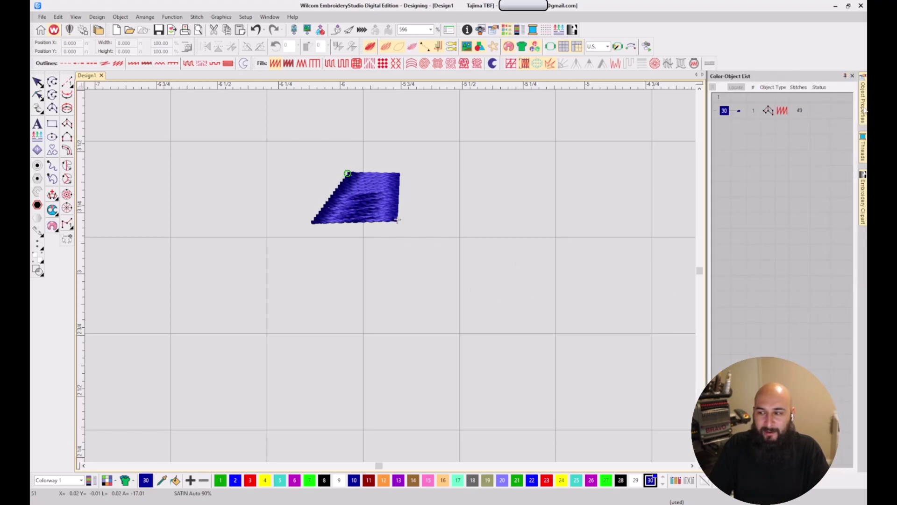
mouse_move(864, 111)
left_click(846, 75)
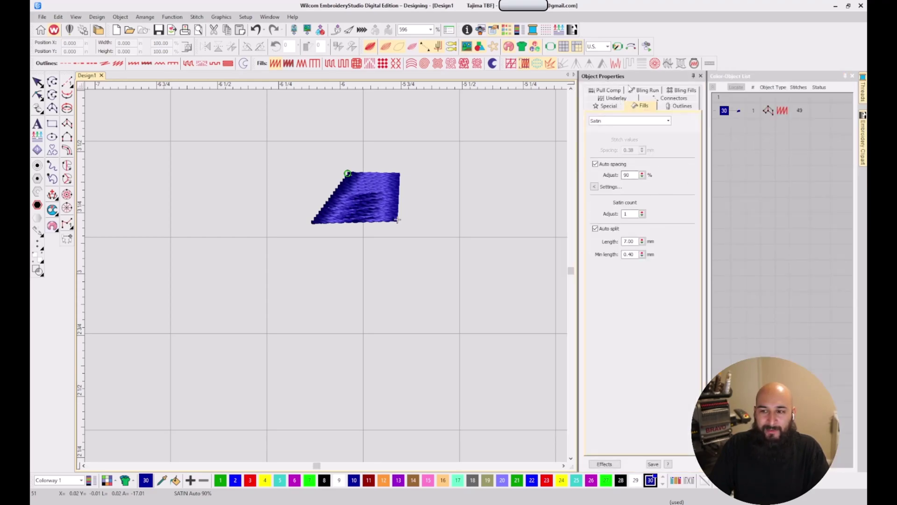
- Turn off Auto split and Auto spacing on the satin and add a Zigzag first underlay
left_click(358, 201)
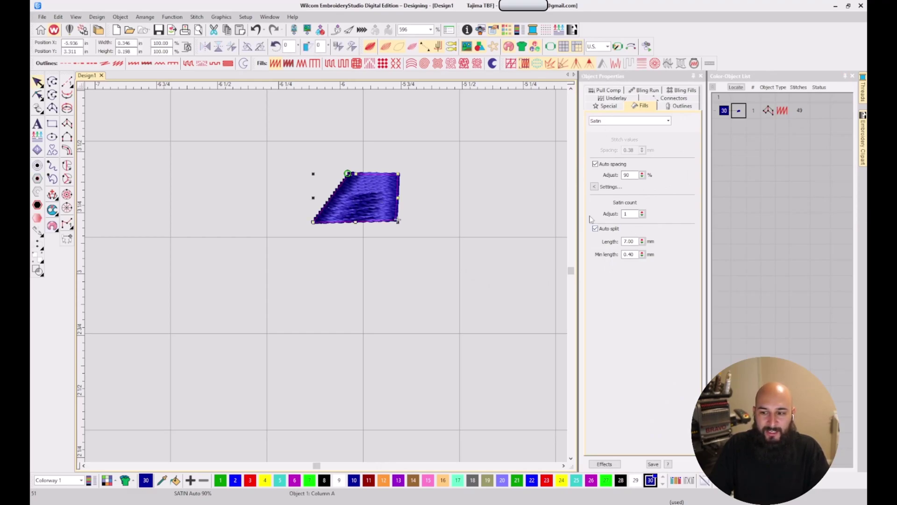
left_click(600, 229)
left_click(615, 165)
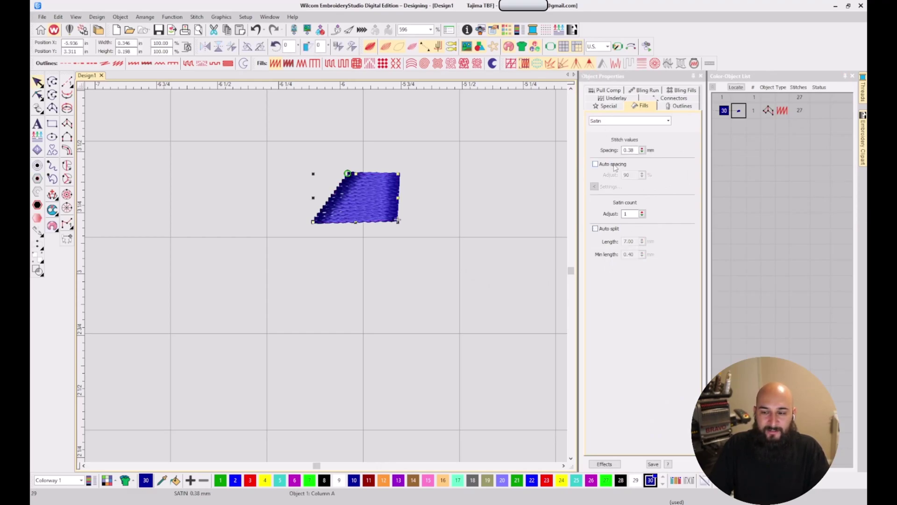
left_click(621, 98)
left_click(613, 123)
left_click(625, 141)
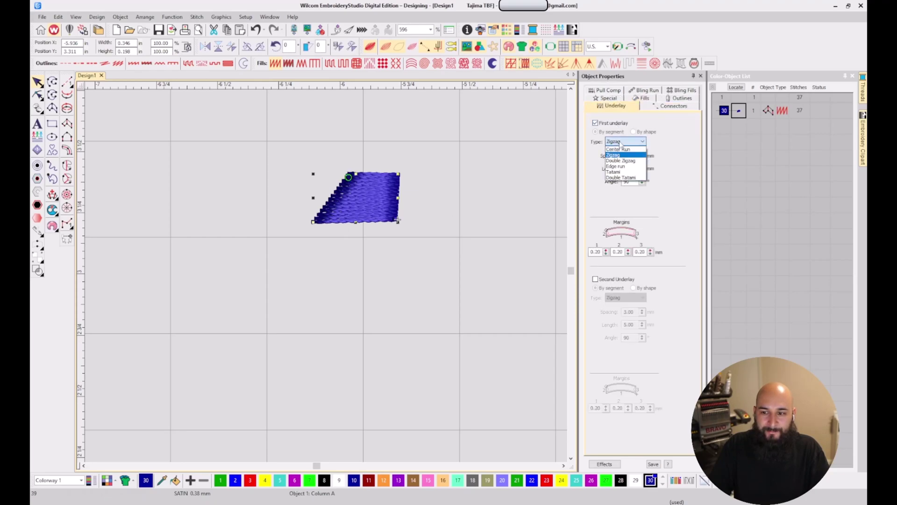
left_click(616, 148)
left_click(484, 254)
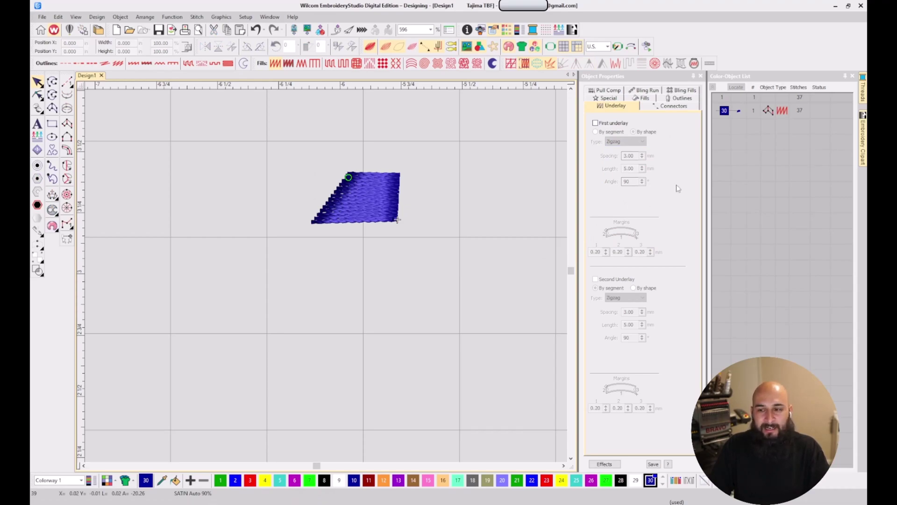
- Widen the Object Properties panel, then delete the satin shape
scroll(332, 278, "down", 1)
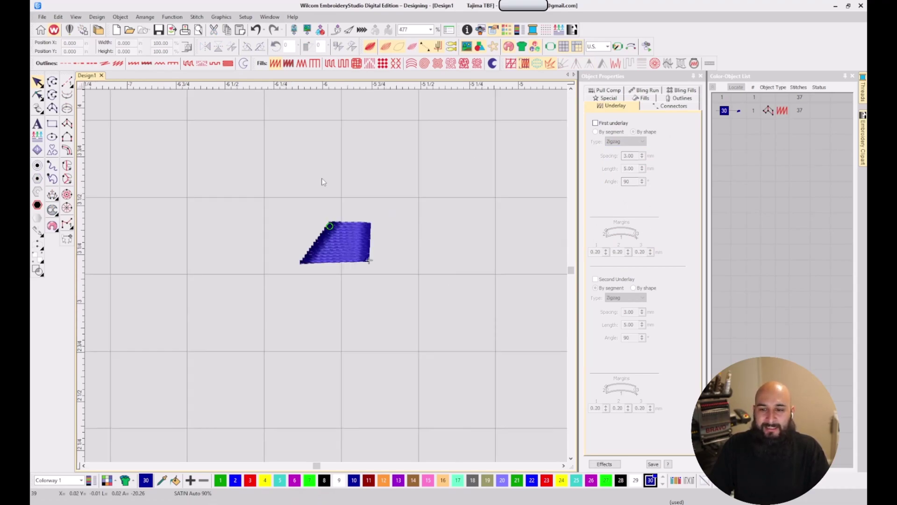
scroll(326, 275, "down", 2)
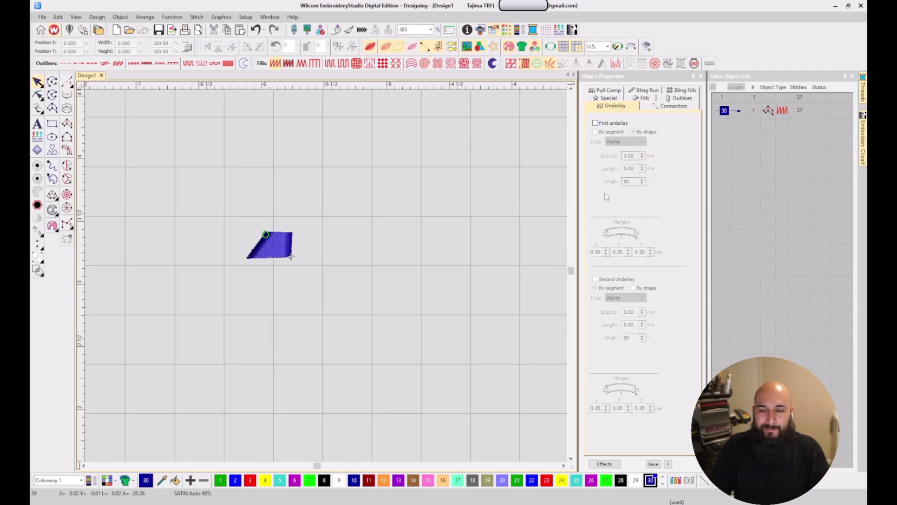
left_click_drag(707, 214, 748, 214)
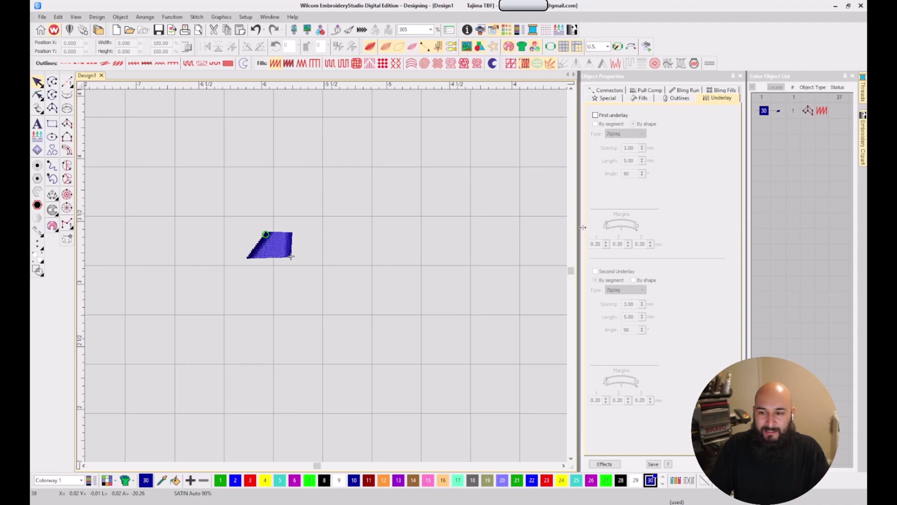
left_click_drag(579, 224, 616, 224)
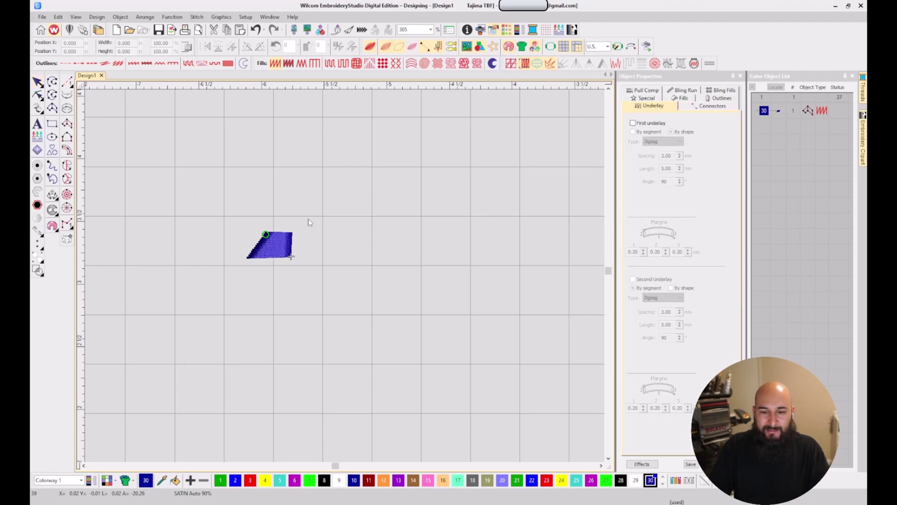
left_click(289, 250)
key("Delete")
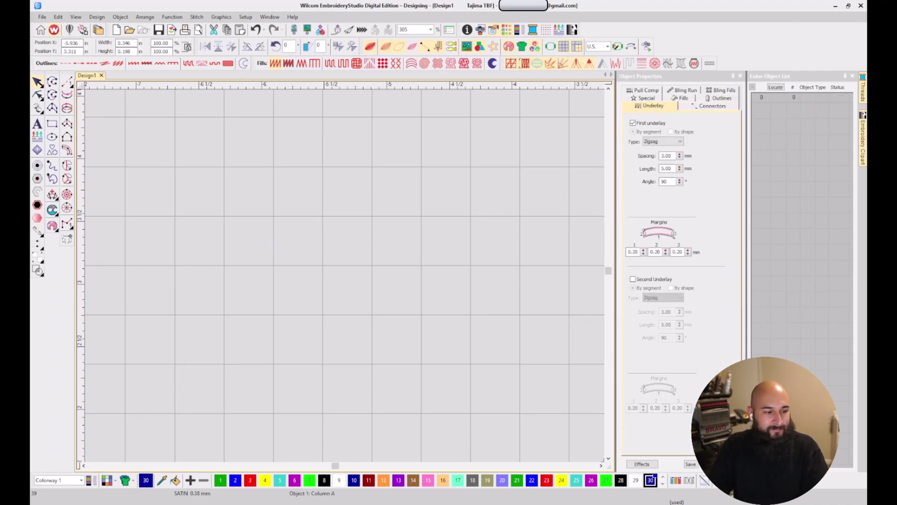
- Save default satin with 0.50 mm spacing, auto split and spacing off, as default template properties
left_click(276, 64)
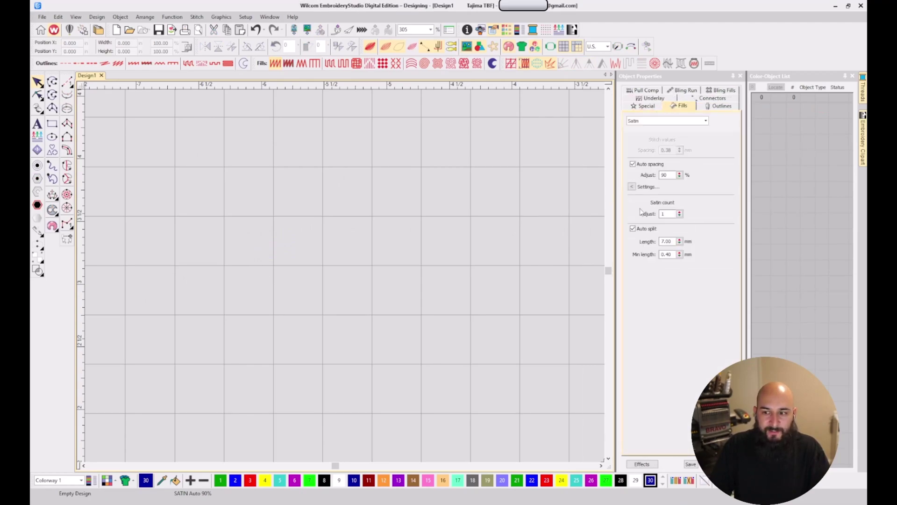
left_click(647, 229)
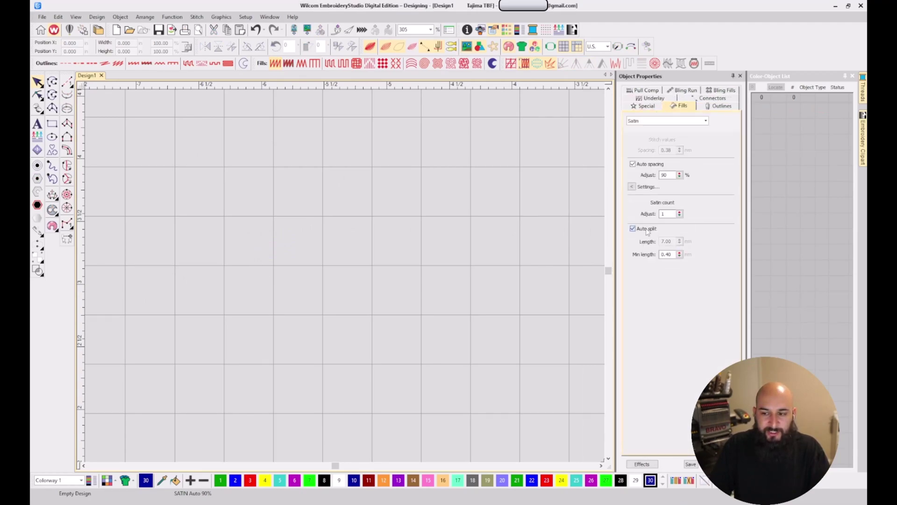
left_click(650, 164)
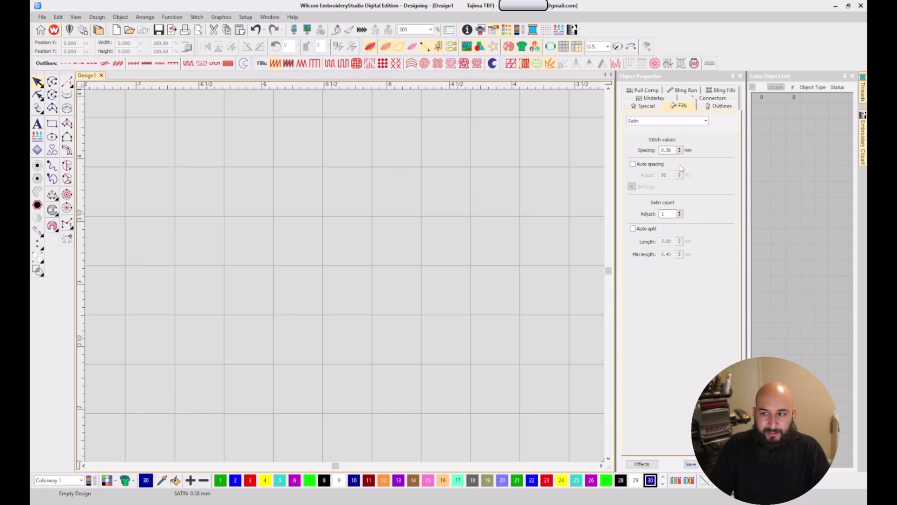
double_click(667, 150)
key("BackSpace")
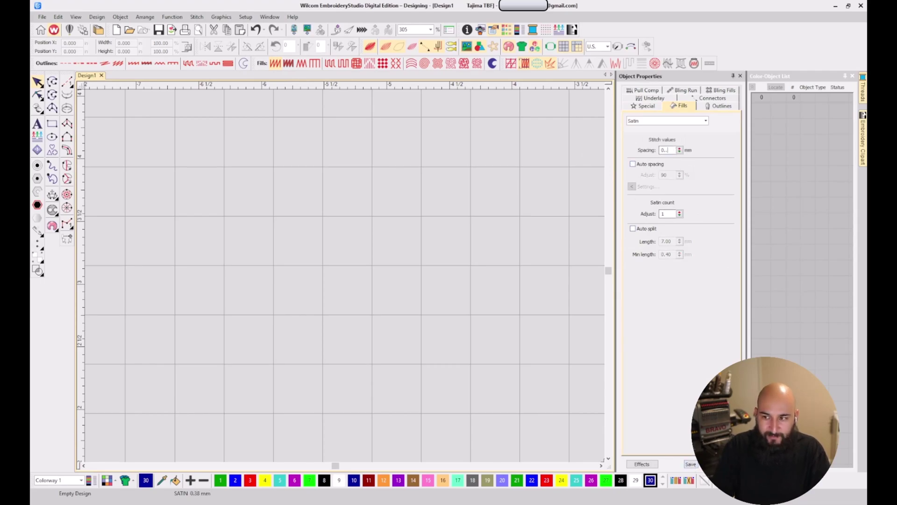
type("50")
key("Return")
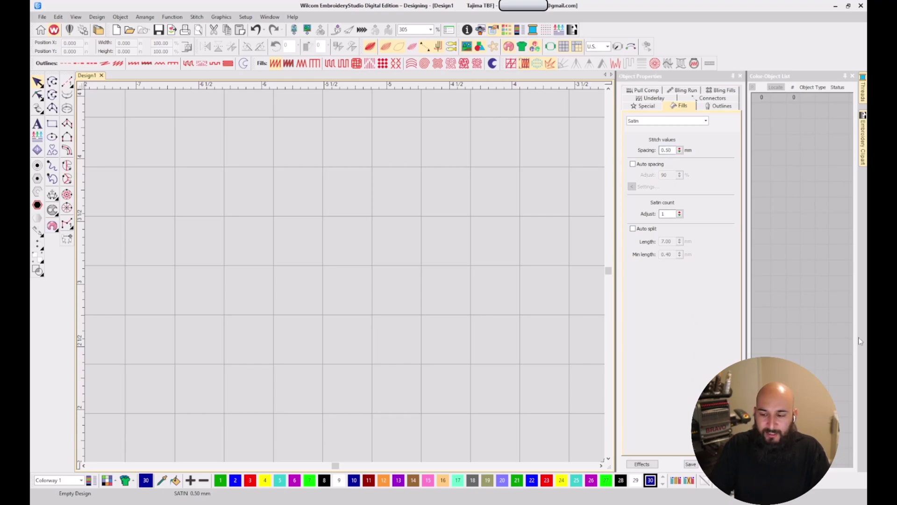
left_click(690, 463)
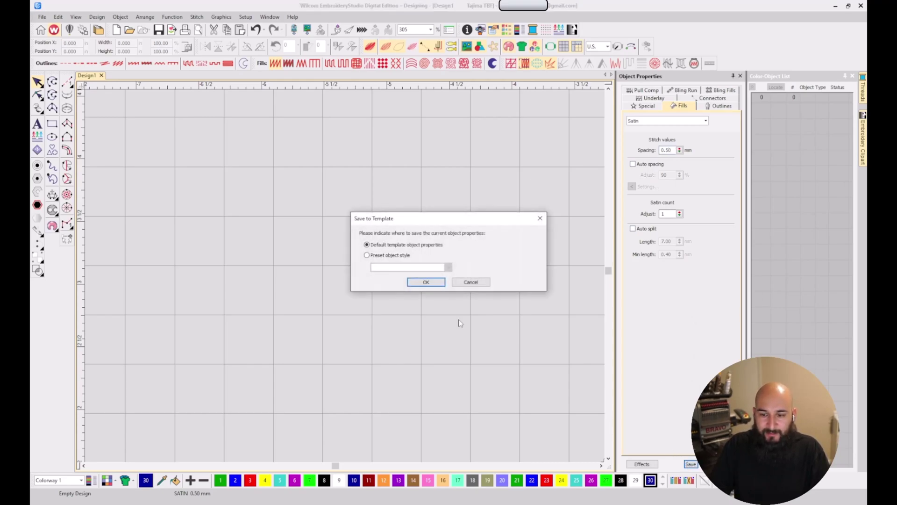
left_click(443, 285)
left_click(471, 276)
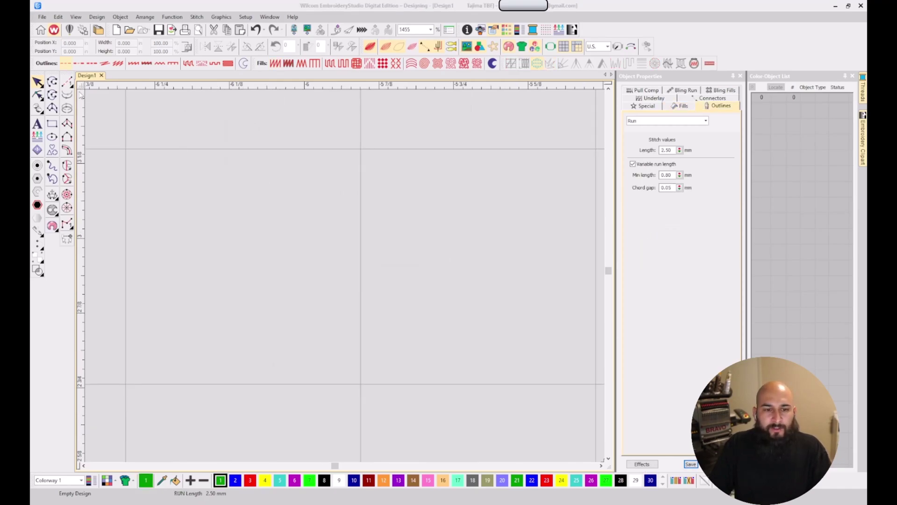
- Digitize a G-shaped run-stitch outline with curved and corner points
left_click(67, 82)
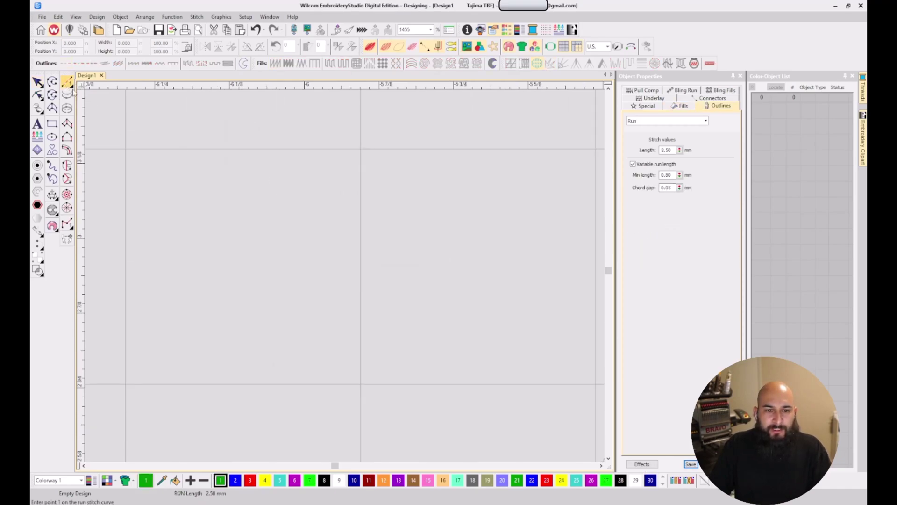
left_click(317, 150)
right_click(318, 259)
right_click(329, 258)
left_click(343, 249)
left_click(342, 207)
left_click(340, 169)
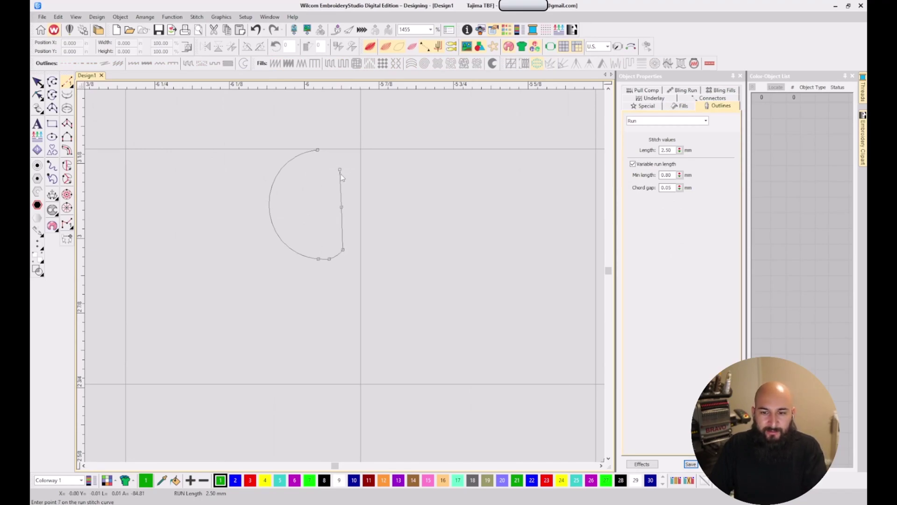
key("Return")
key("Escape")
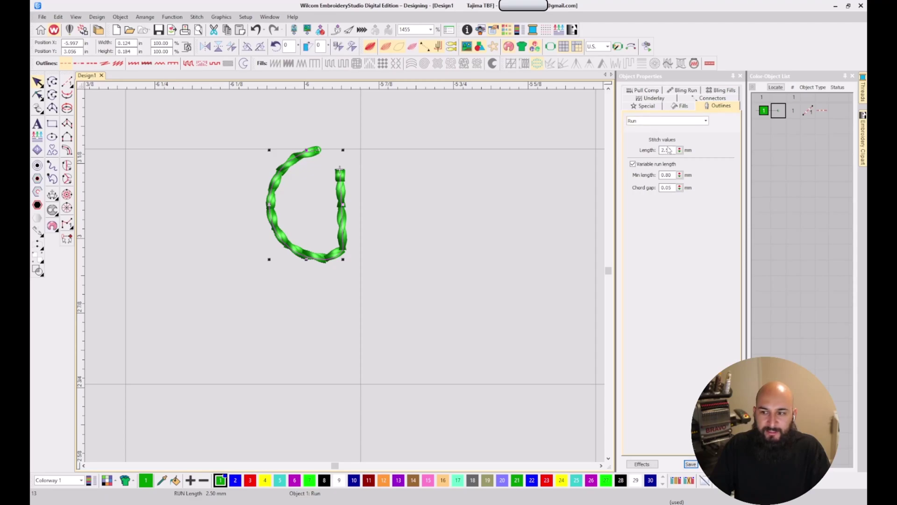
- Set the outline's stitch length to 2.00 mm and minimum length to 1.00 mm
left_click_drag(673, 150, 661, 175)
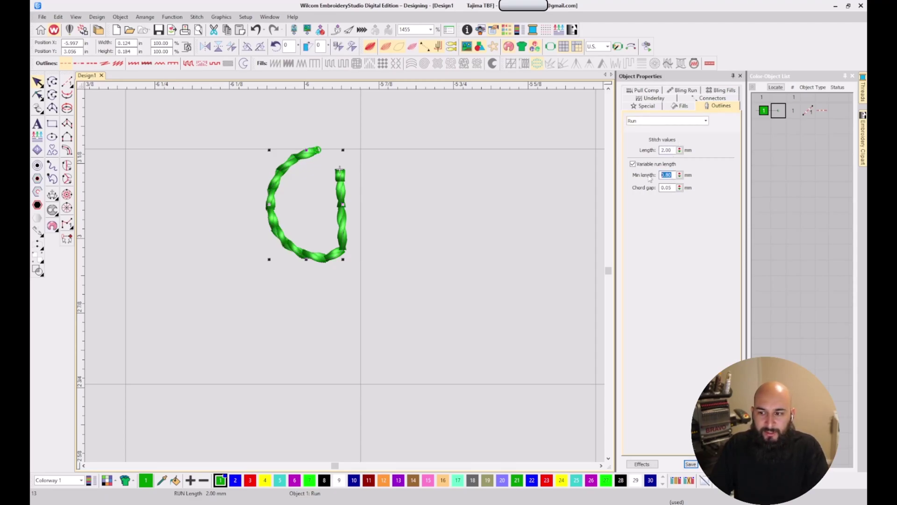
type("1")
key("Return")
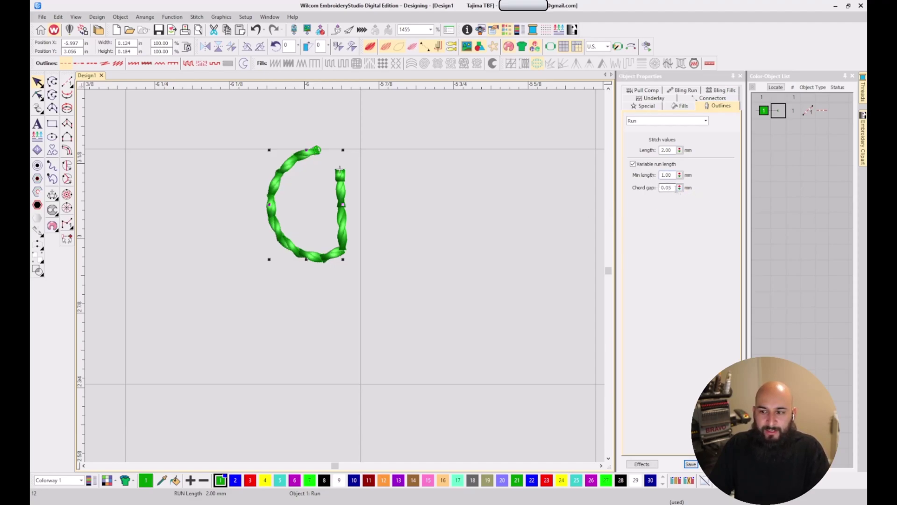
left_click(462, 283)
scroll(312, 276, "down", 2)
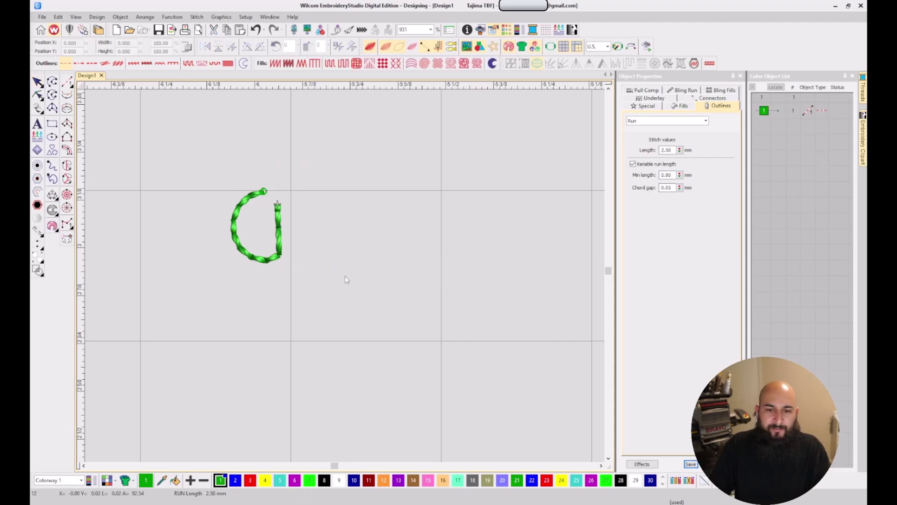
scroll(345, 280, "up", 4)
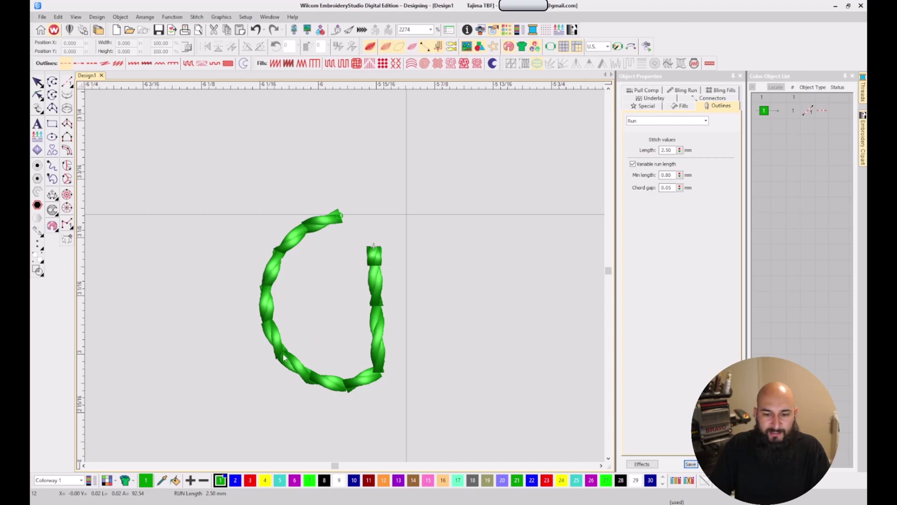
scroll(282, 354, "down", 4)
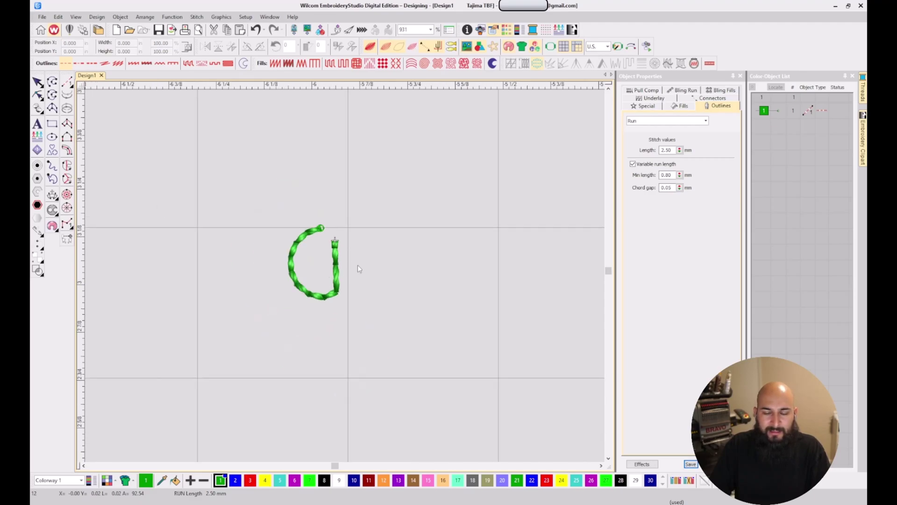
left_click(340, 253)
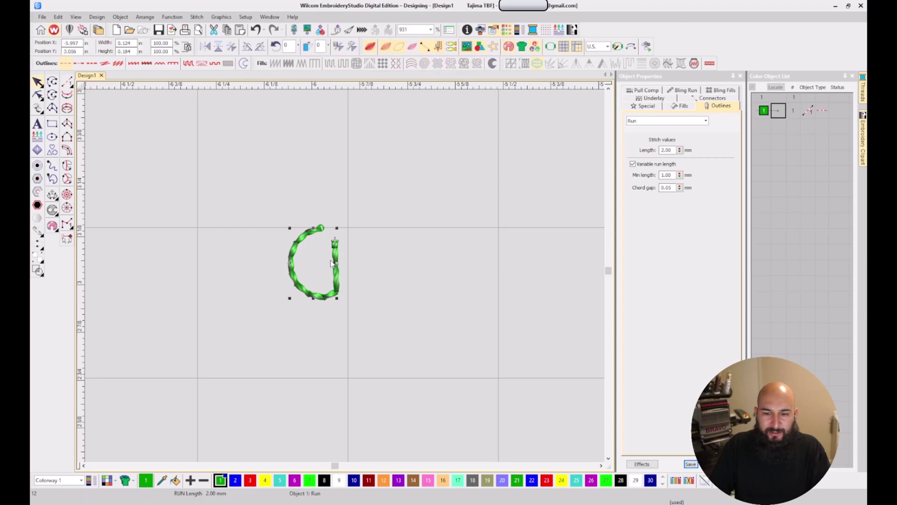
left_click(633, 164)
scroll(345, 276, "up", 4)
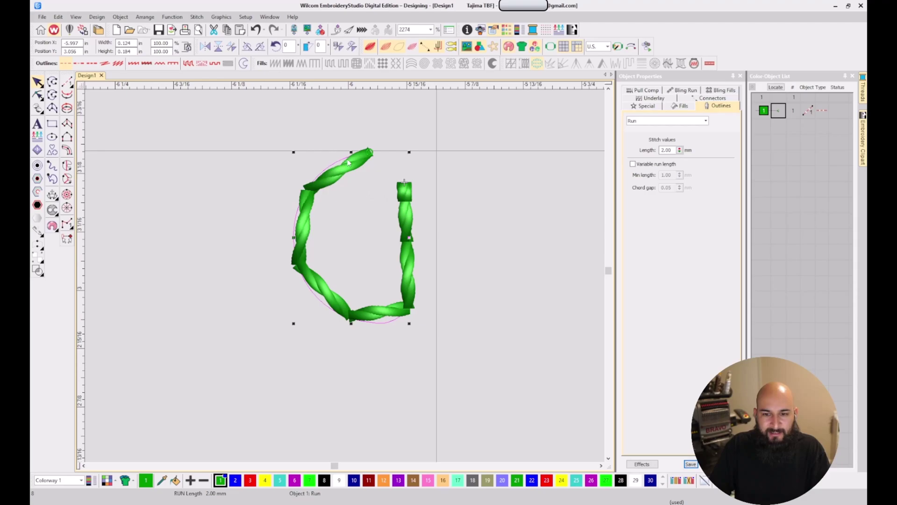
left_click(659, 166)
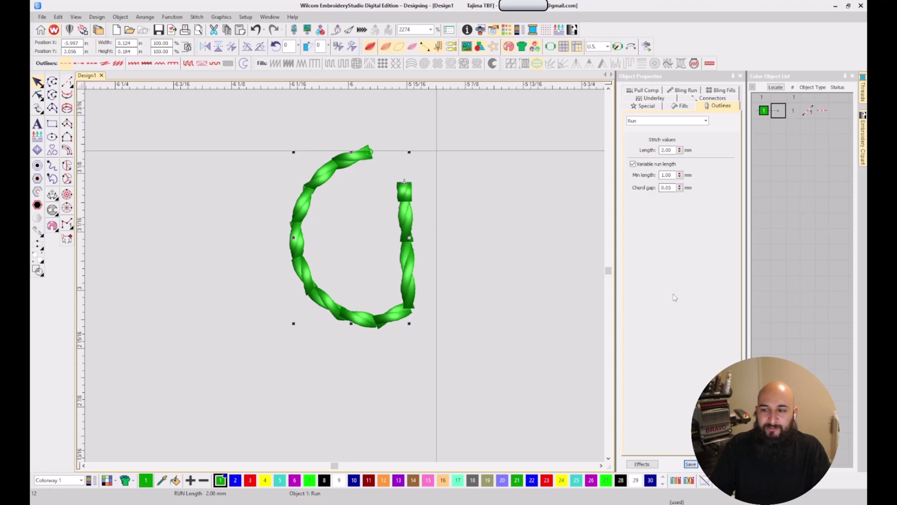
key("shift+z")
- Digitize a four-point U-shaped run-stitch outline beside the G
left_click(67, 81)
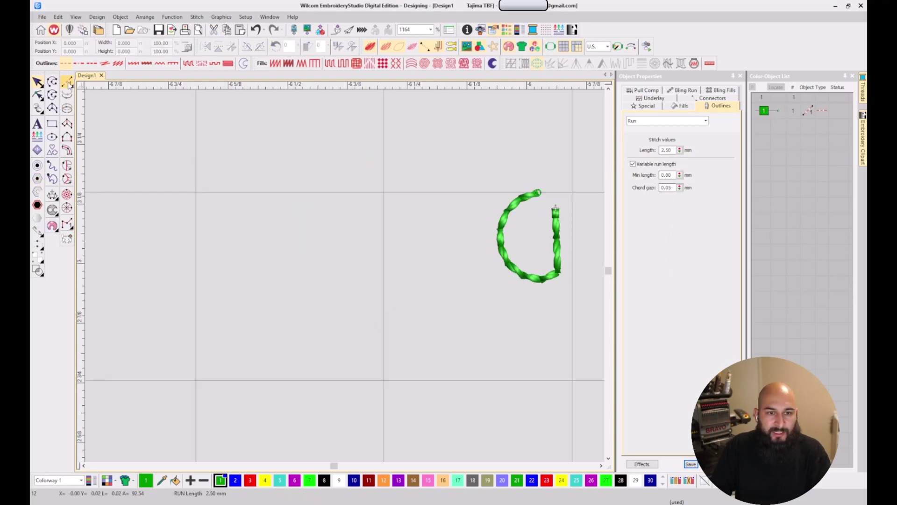
left_click(196, 193)
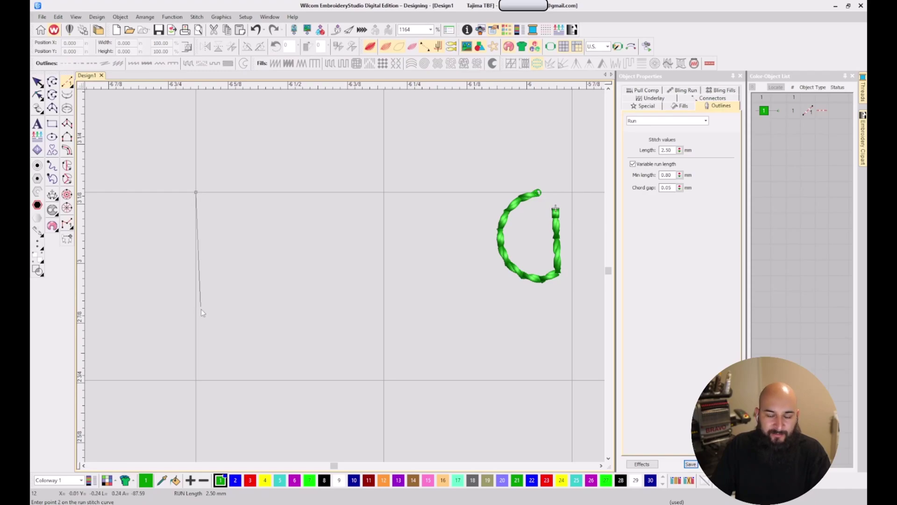
left_click(196, 324)
left_click(237, 325)
left_click(236, 192)
key("Return")
- Set the U outline's stitch Length to 2.00 mm and Min length to 1.00 mm
scroll(327, 252, "up", 2)
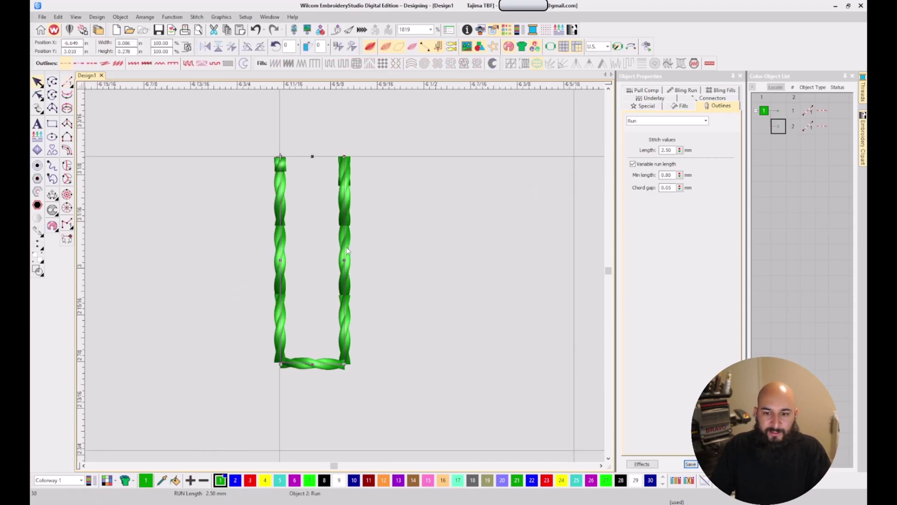
left_click_drag(673, 149, 656, 149)
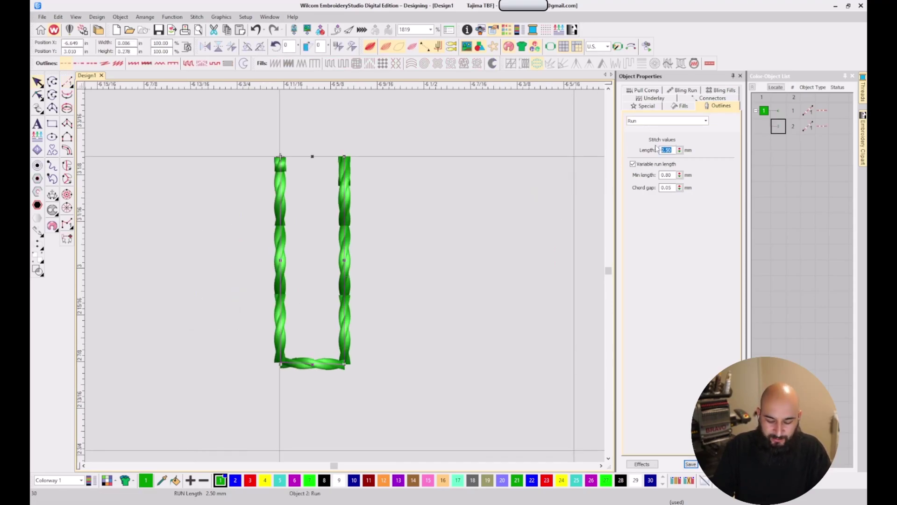
type(".5")
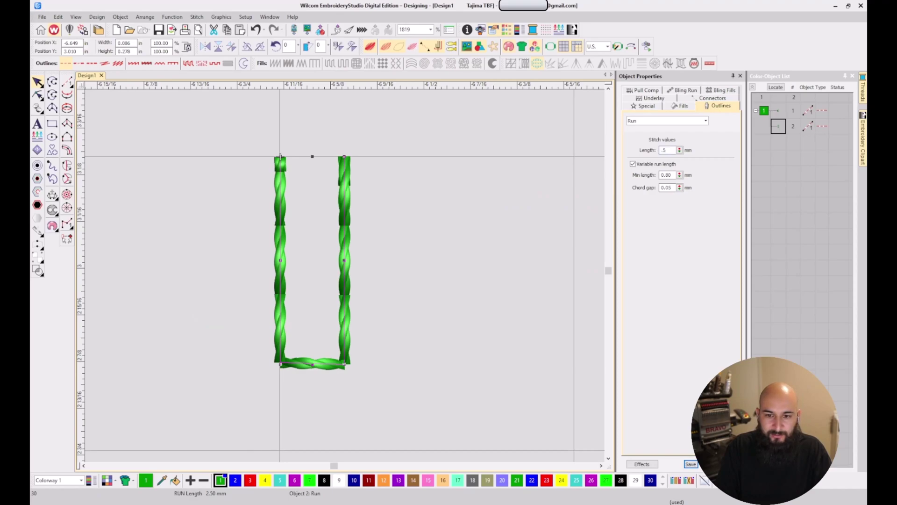
key("Return")
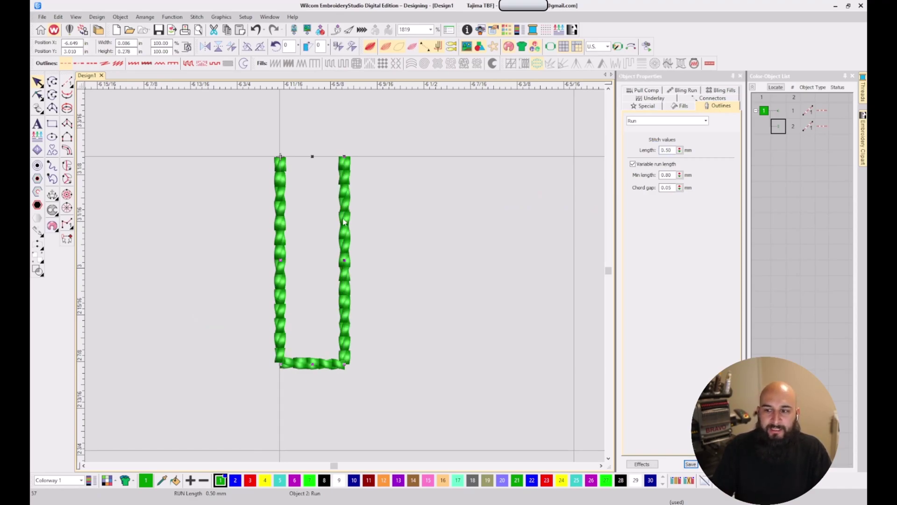
left_click(660, 147)
type("1")
key("Return")
left_click(667, 149)
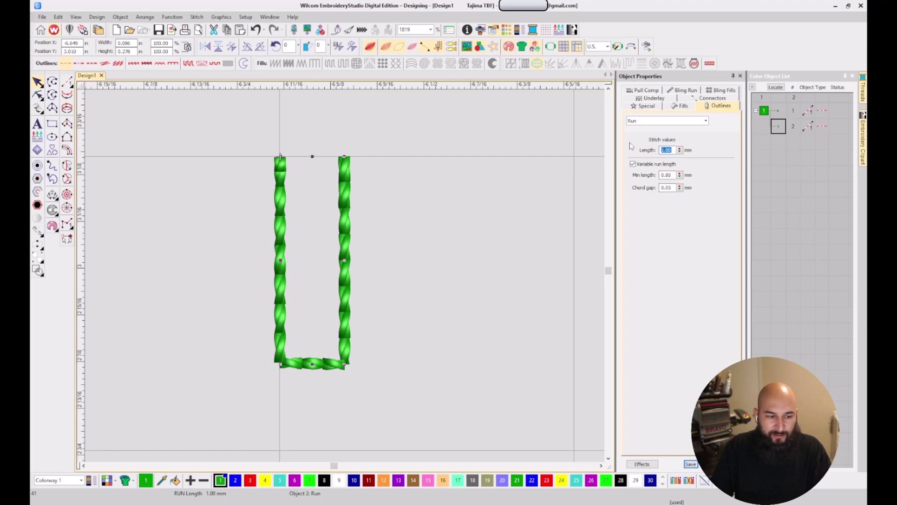
type("2")
key("Return")
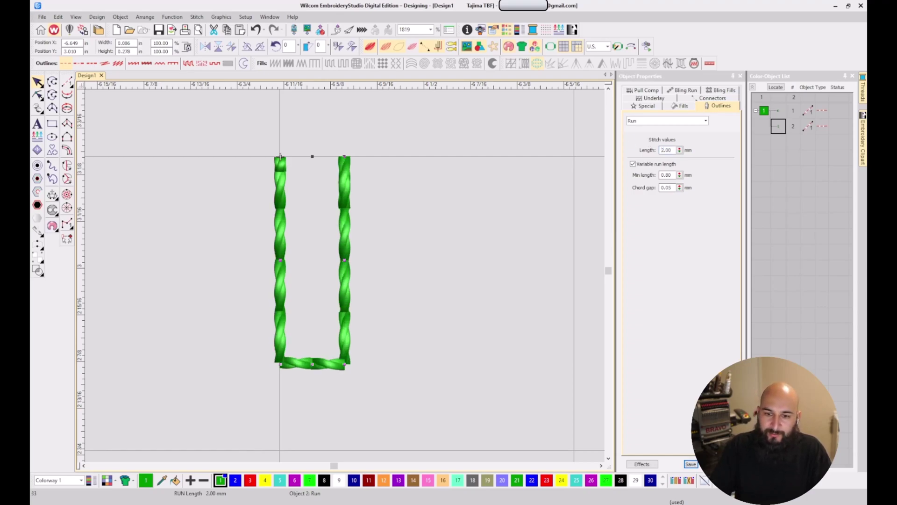
left_click(666, 174)
type("1")
key("Return")
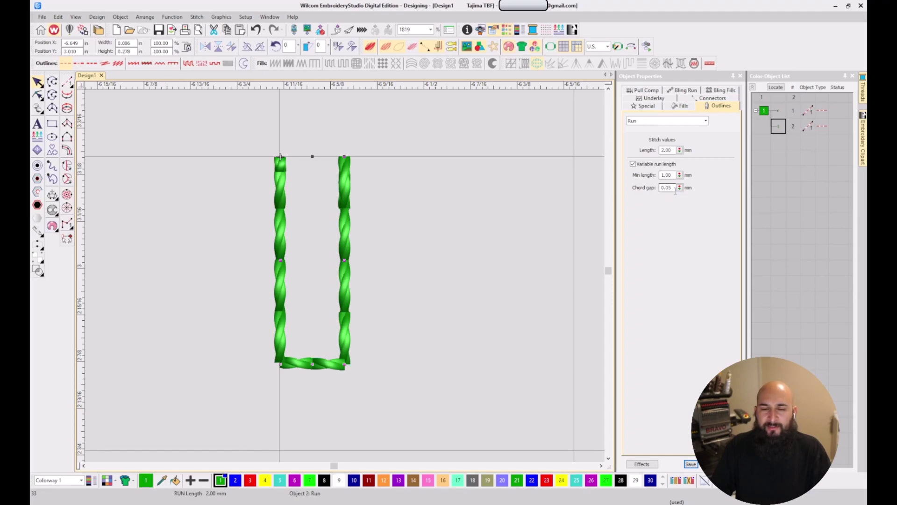
left_click(331, 280)
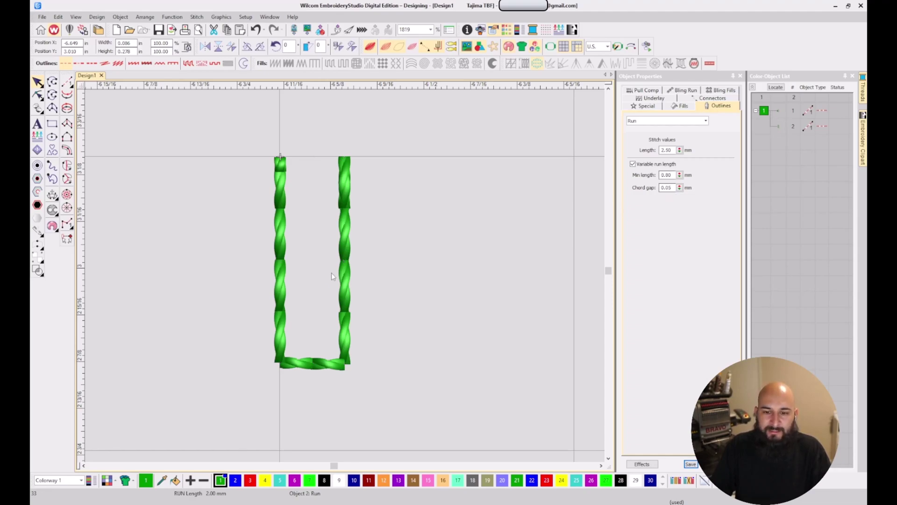
- Delete the U outline and draw a circular run outline with the Circle/Oval tool
left_click(346, 249)
key("Delete")
left_click(52, 136)
left_click(416, 290)
left_click(414, 363)
key("Return")
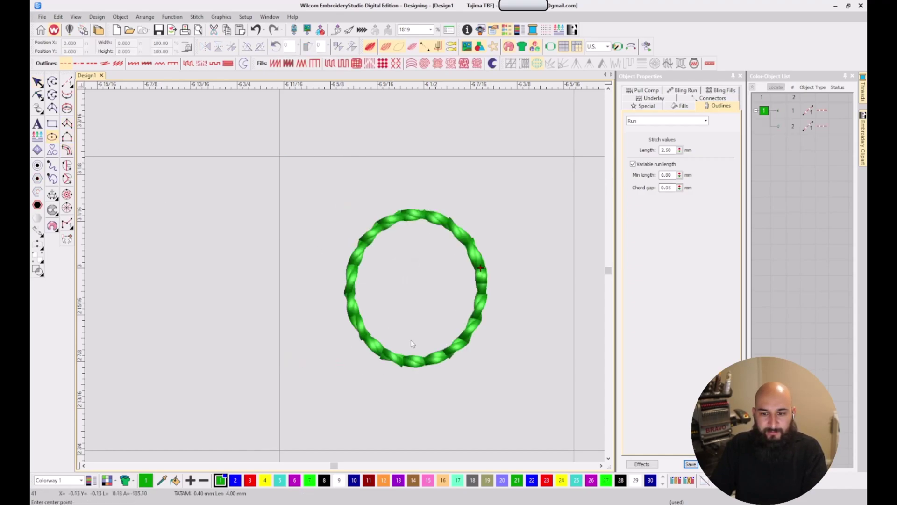
key("Escape")
- Set the circle's stitch Length to 0.50 mm, then delete the circle
double_click(668, 149)
type("1")
key("Return")
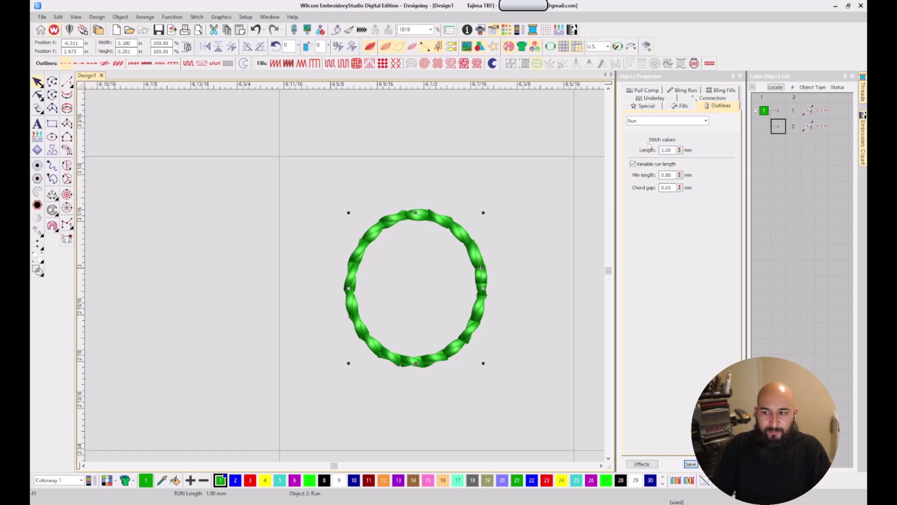
left_click_drag(675, 149, 637, 149)
type(".5")
key("Return")
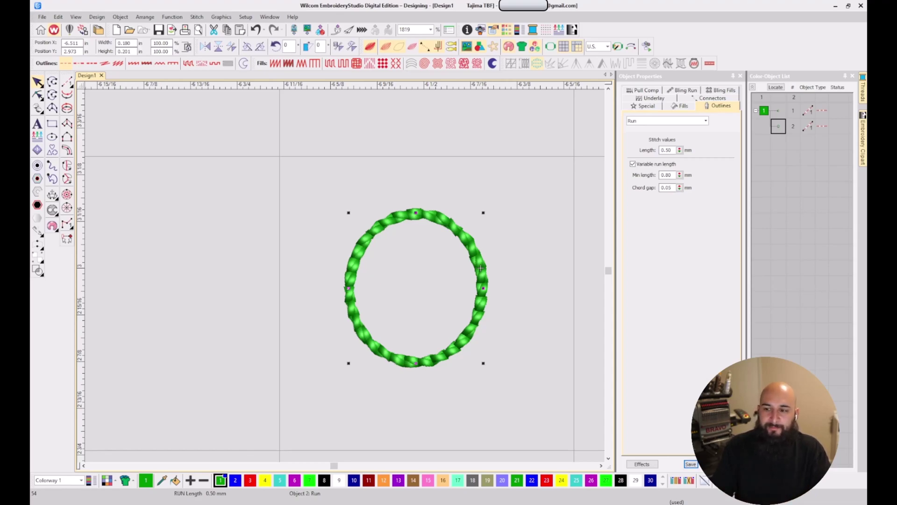
left_click(378, 208)
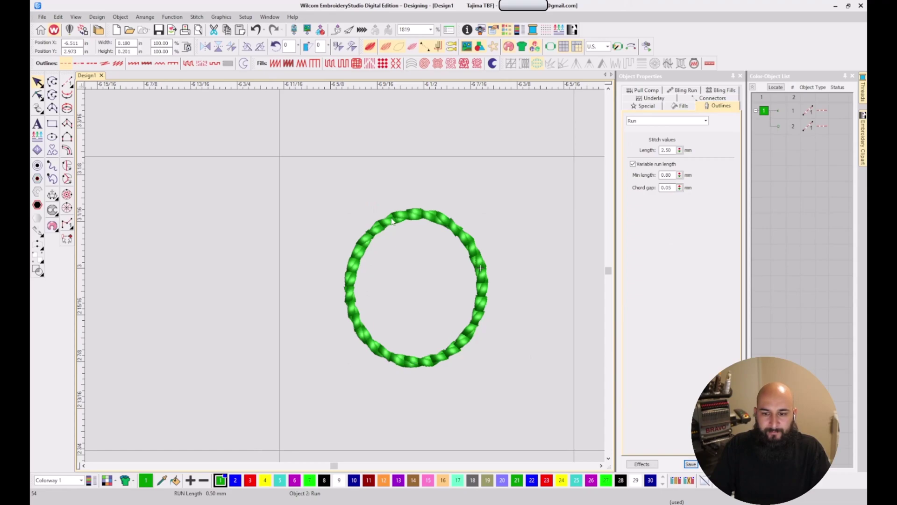
left_click(393, 221)
key("Delete")
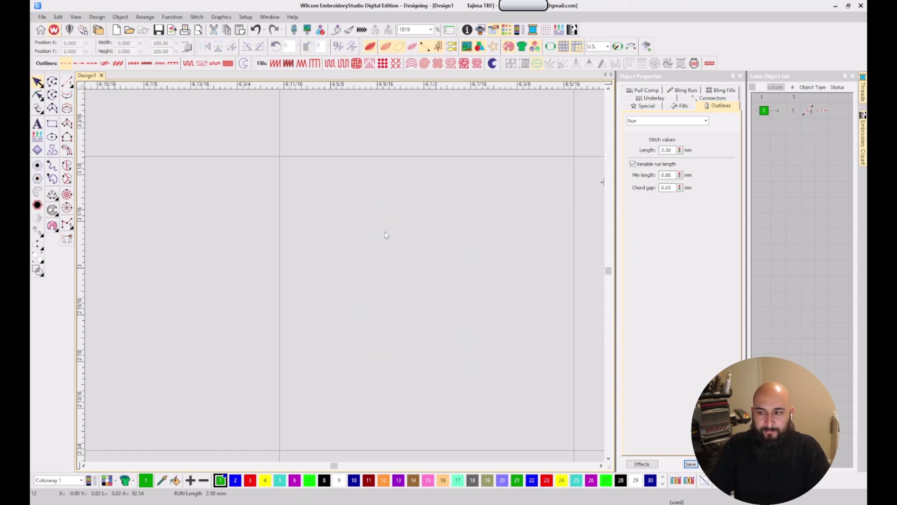
- With the Run tool active, set Length 2.00 mm and Min length 1.00 mm
left_click(69, 83)
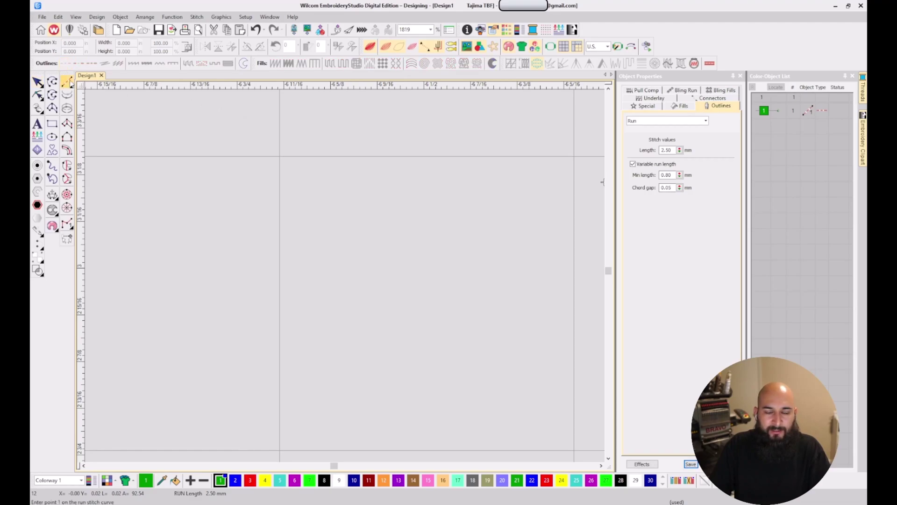
double_click(665, 150)
type("2")
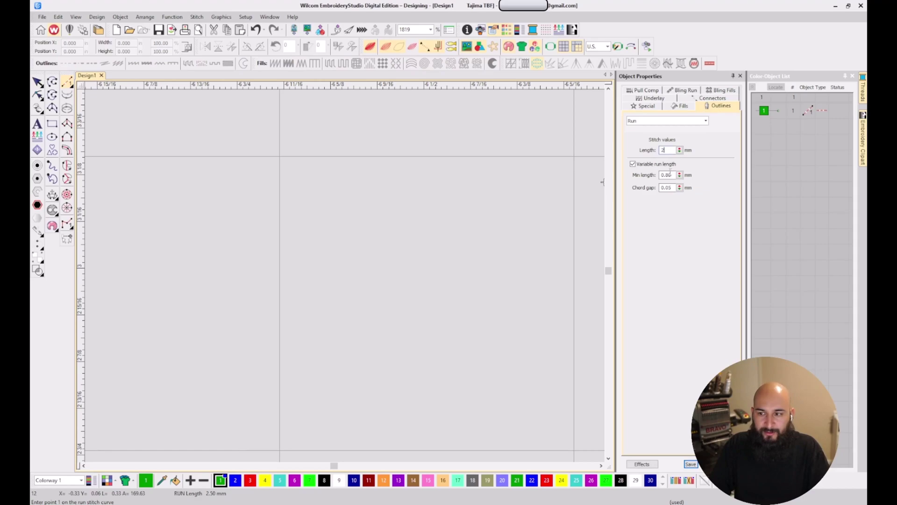
key("Return")
double_click(670, 175)
type("1")
key("Return")
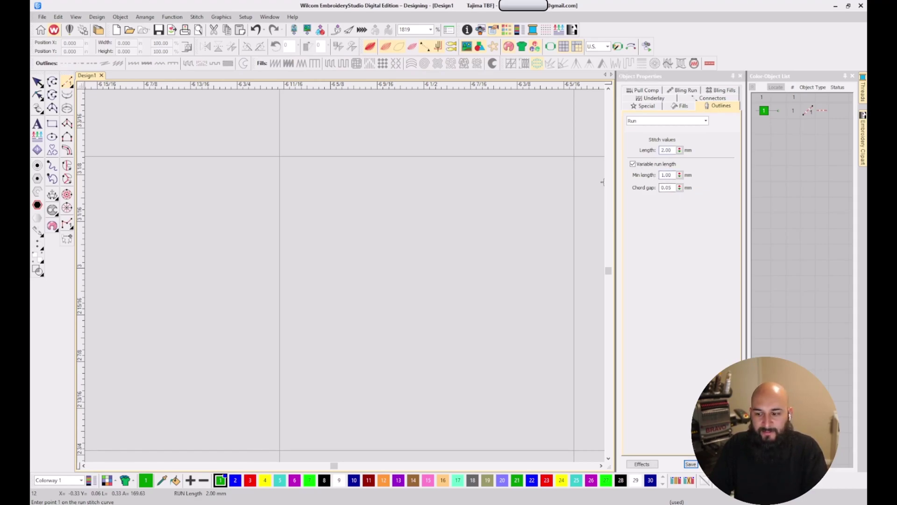
- Save these run settings to the NORMAL template, accepting the warning
left_click(691, 464)
left_click(438, 286)
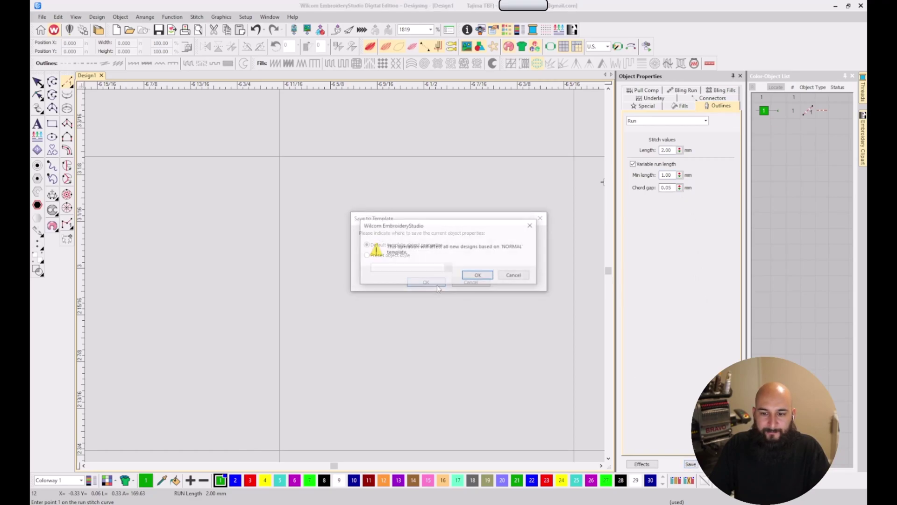
left_click(473, 277)
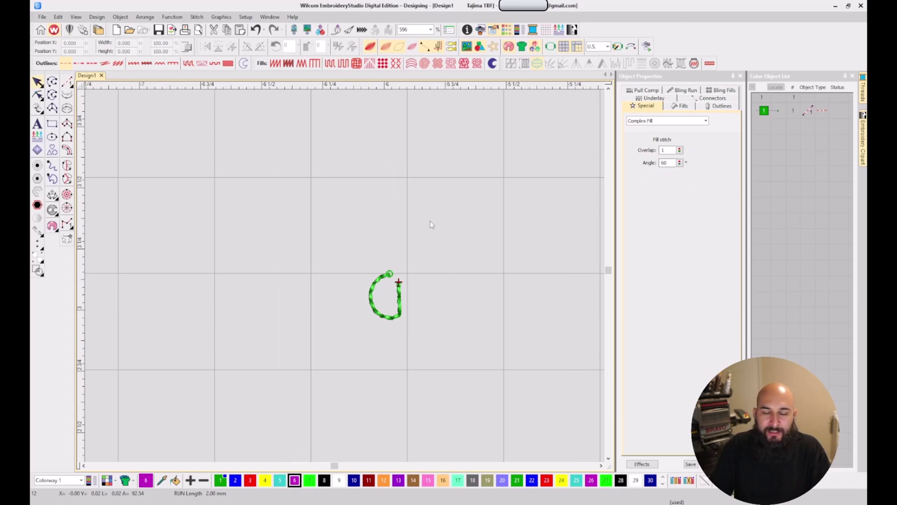
- Save the 3.0 mm run-connector settings from the Connectors tab to the template
left_click(712, 99)
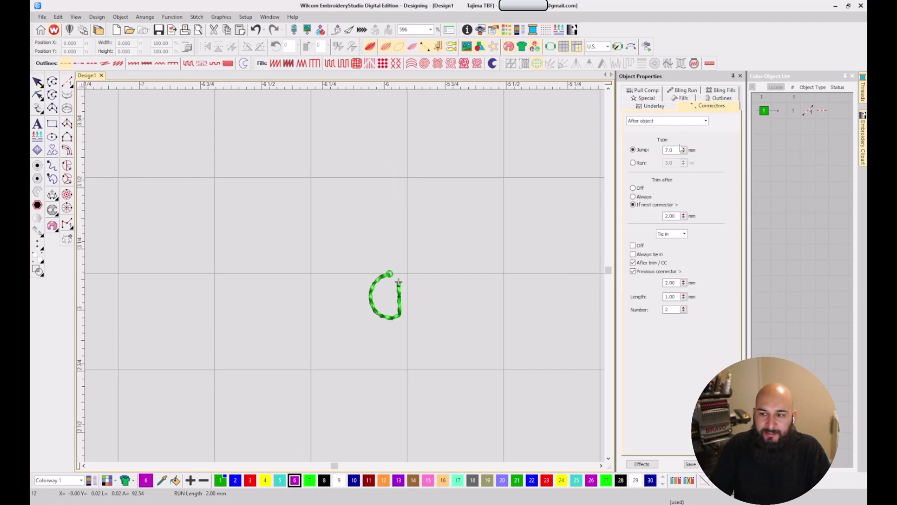
left_click(692, 464)
left_click(425, 282)
left_click(478, 275)
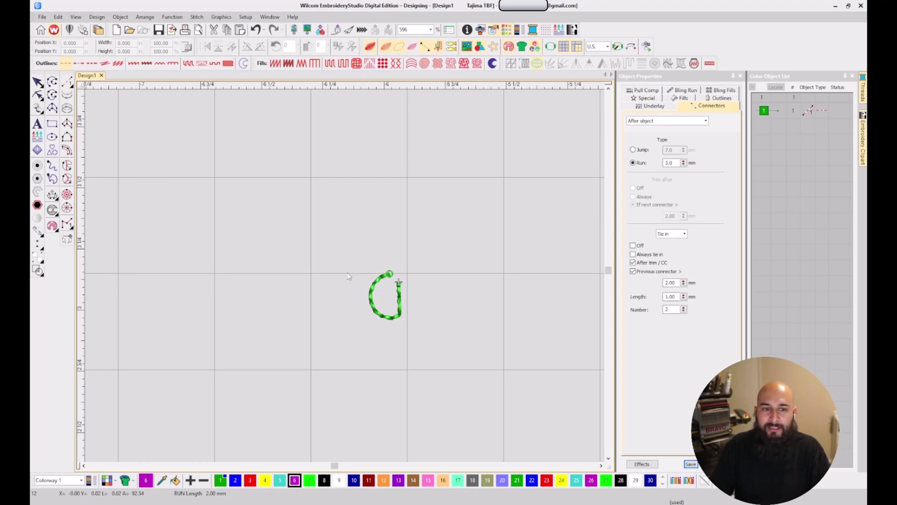
- Add a run-stitch line along the L's foot, then select and deselect the magenta L outline
left_click(67, 83)
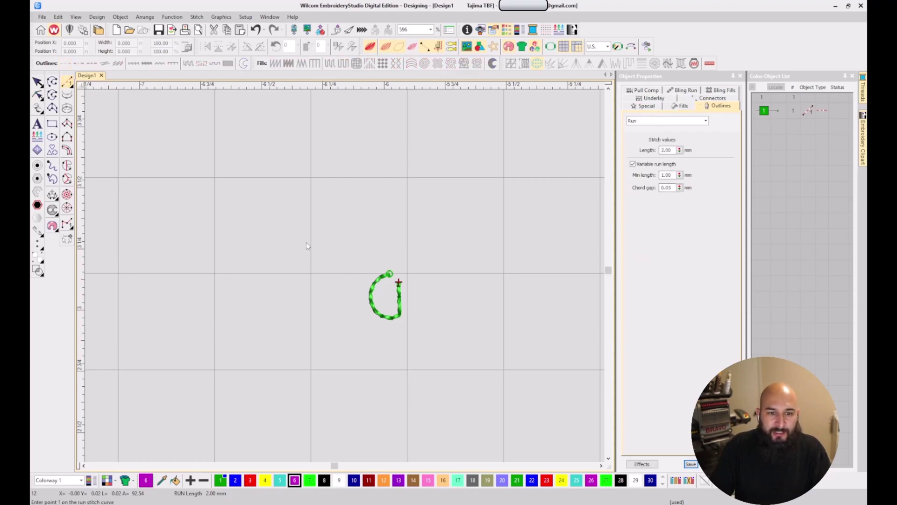
left_click(265, 288)
left_click(307, 287)
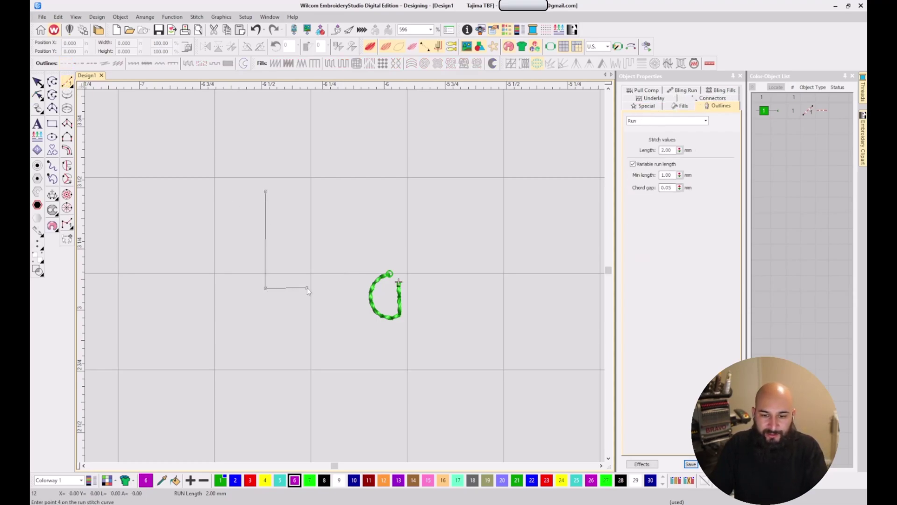
key("Return")
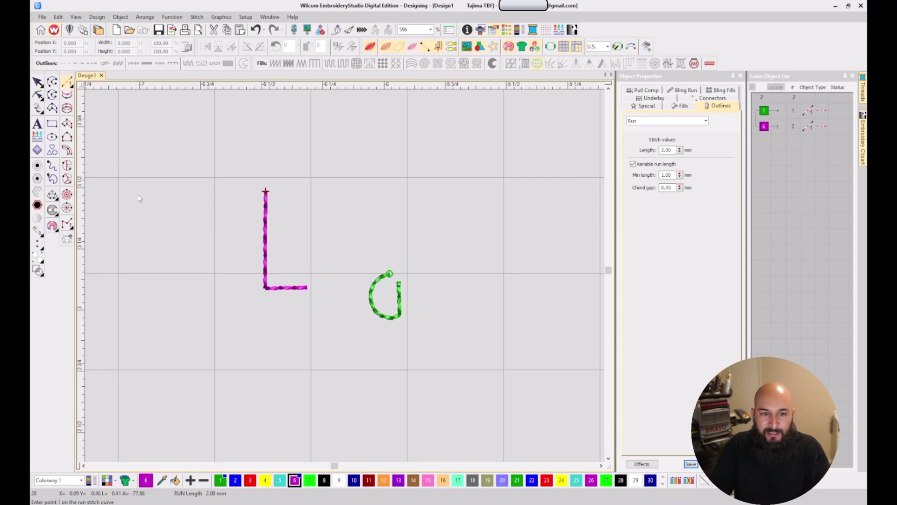
left_click(67, 124)
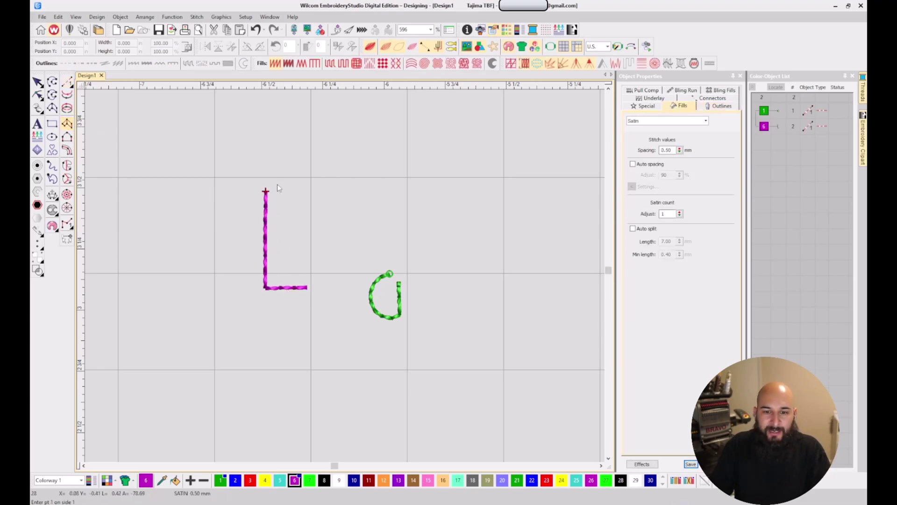
scroll(272, 308, "up", 4)
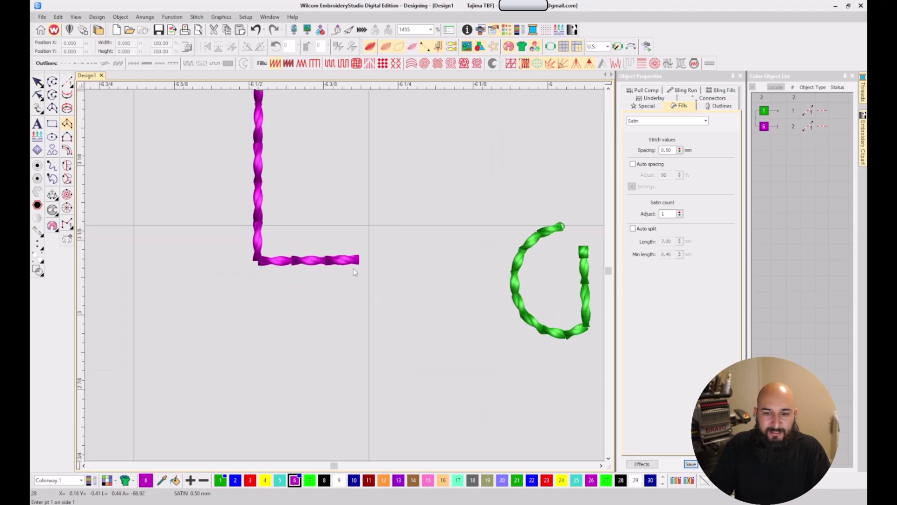
scroll(353, 272, "down", 2)
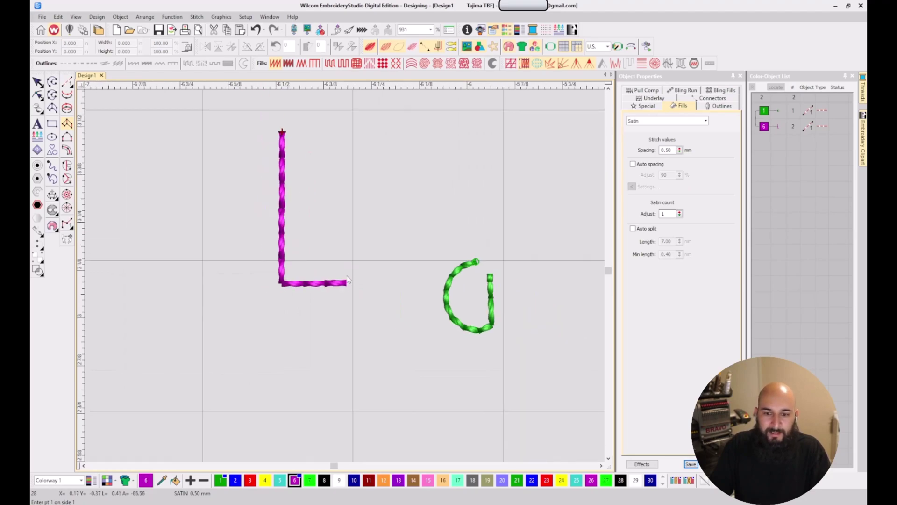
key("Escape")
left_click(284, 197)
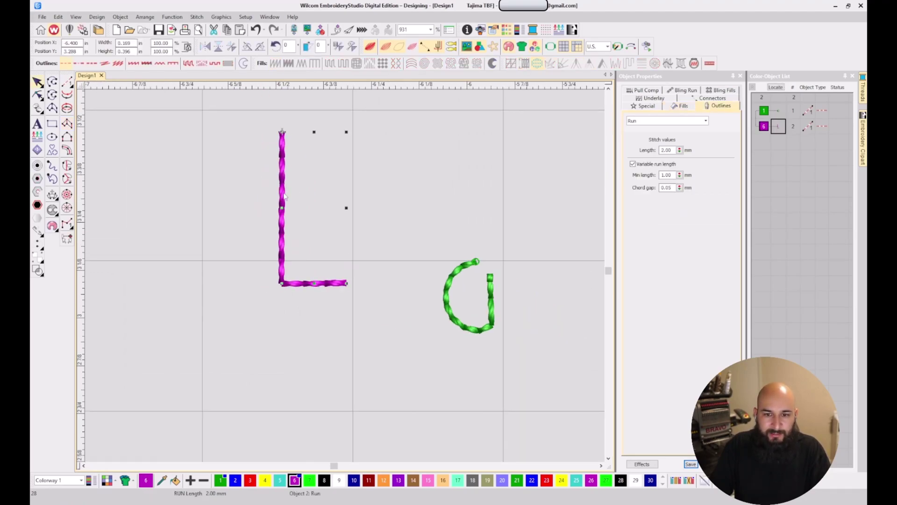
key("a")
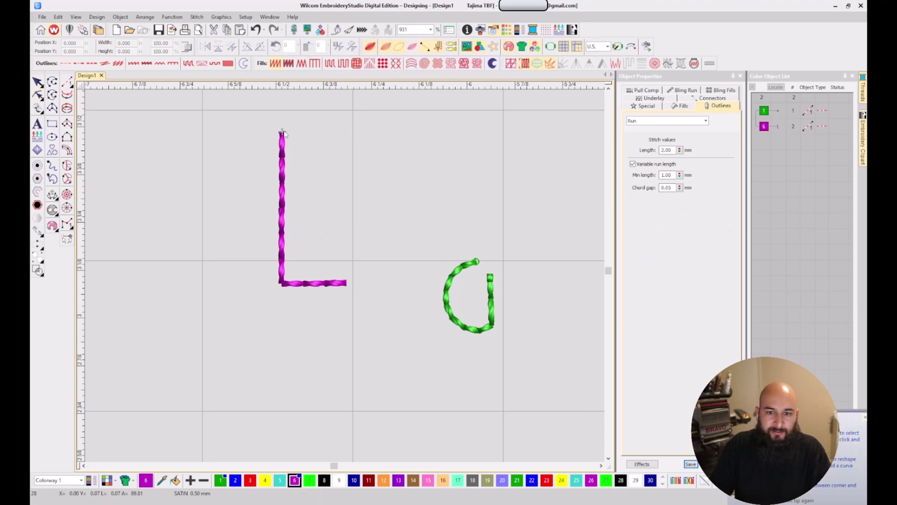
- Digitize a six-point Column A satin L over the thin run-stitch L
left_click(67, 124)
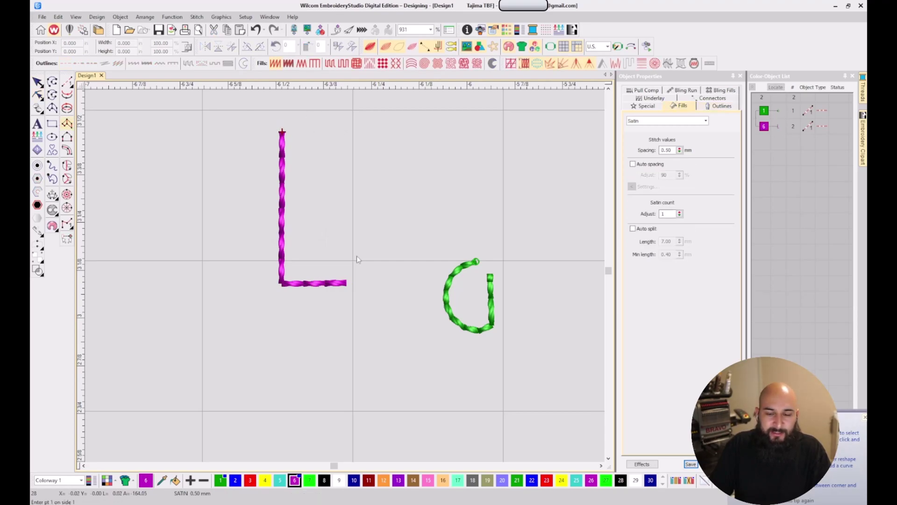
left_click(269, 129)
left_click(301, 131)
left_click(273, 290)
left_click(295, 272)
left_click(349, 295)
left_click(350, 270)
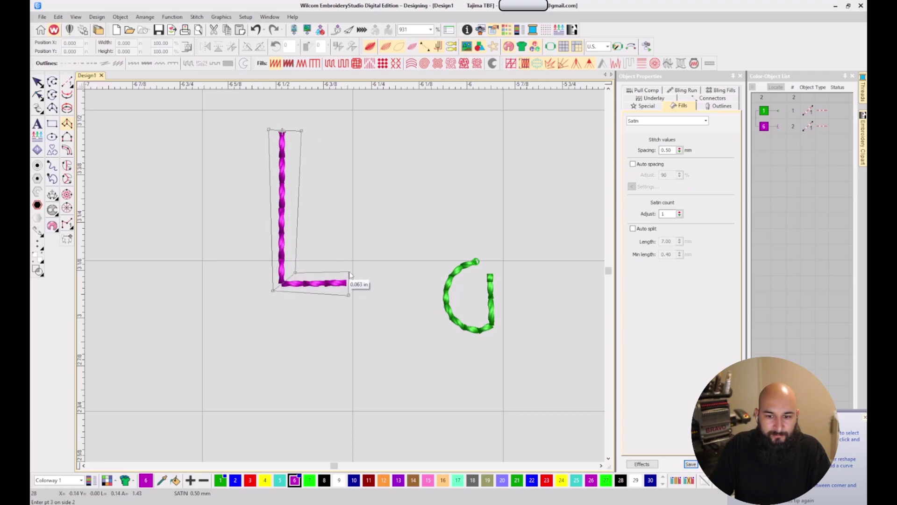
key("Return")
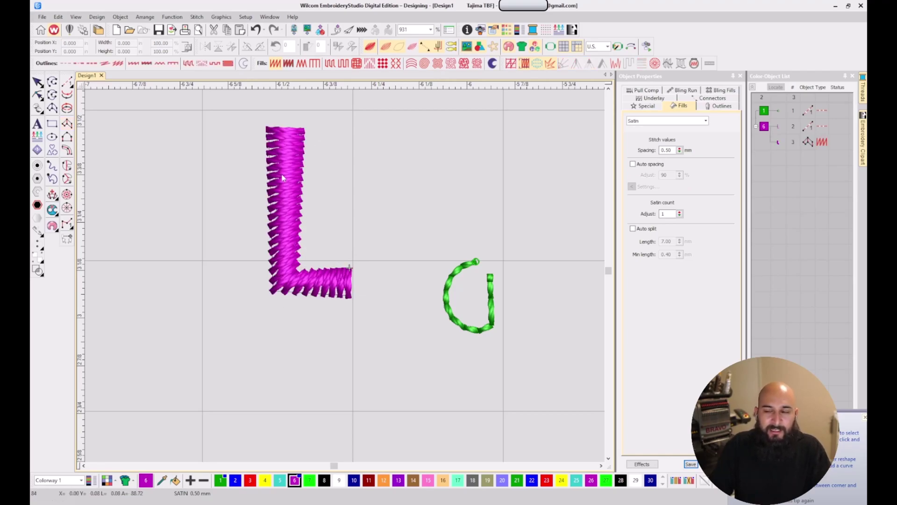
- Try a Jump connector on the run-stitch L, then revert it to Run
left_click(774, 127)
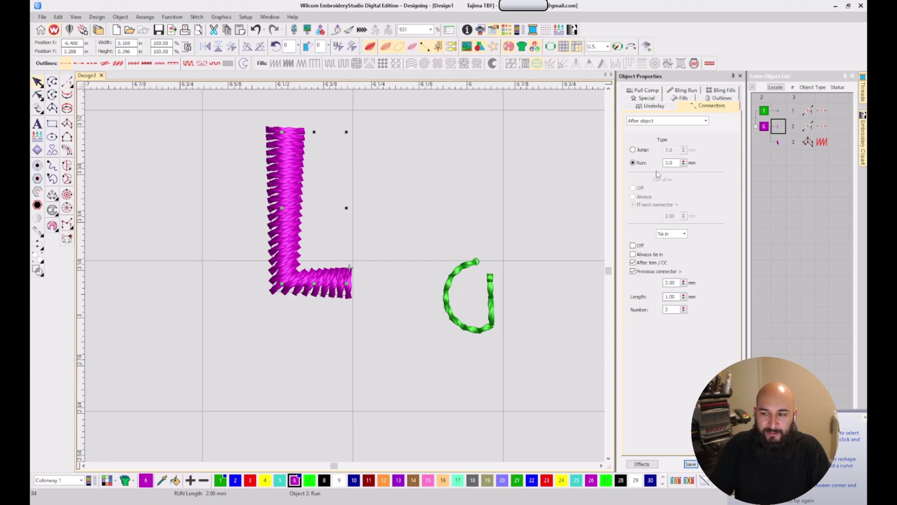
left_click(776, 141)
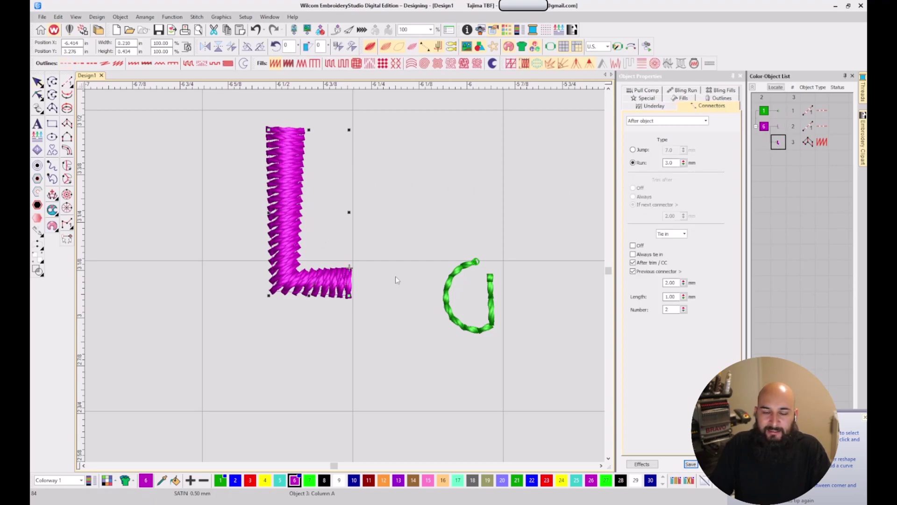
left_click(778, 126)
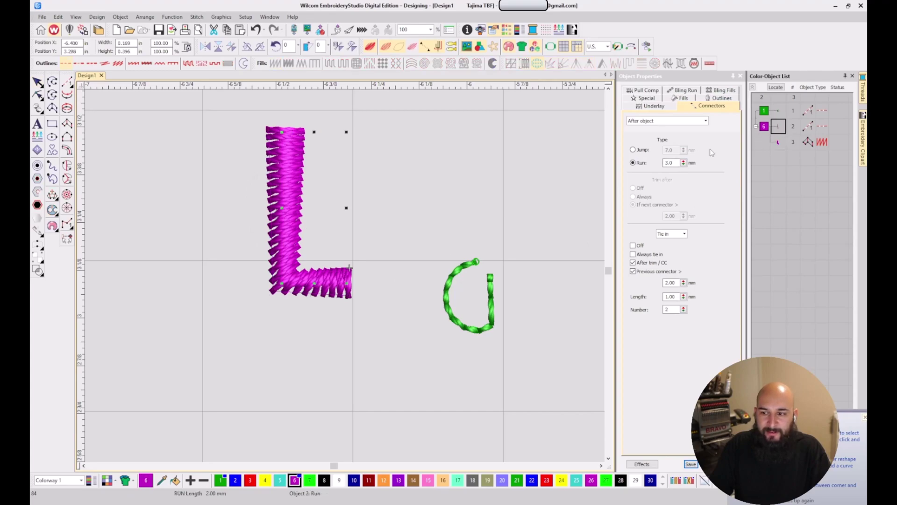
left_click(640, 151)
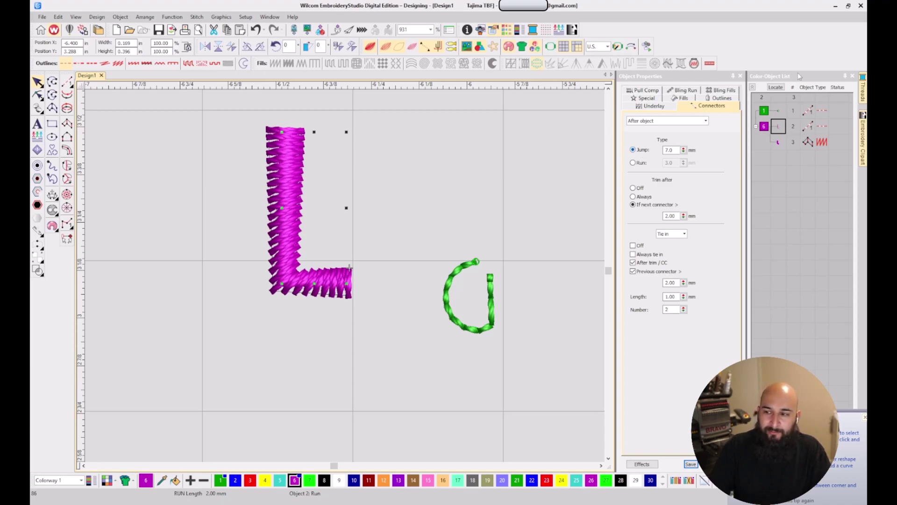
left_click(633, 163)
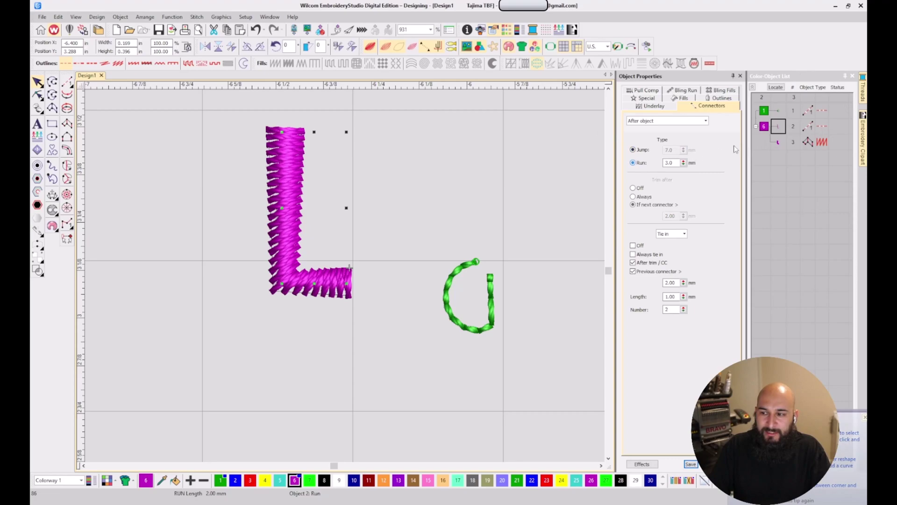
- Move the satin L down below the run-stitch L
left_click(778, 144)
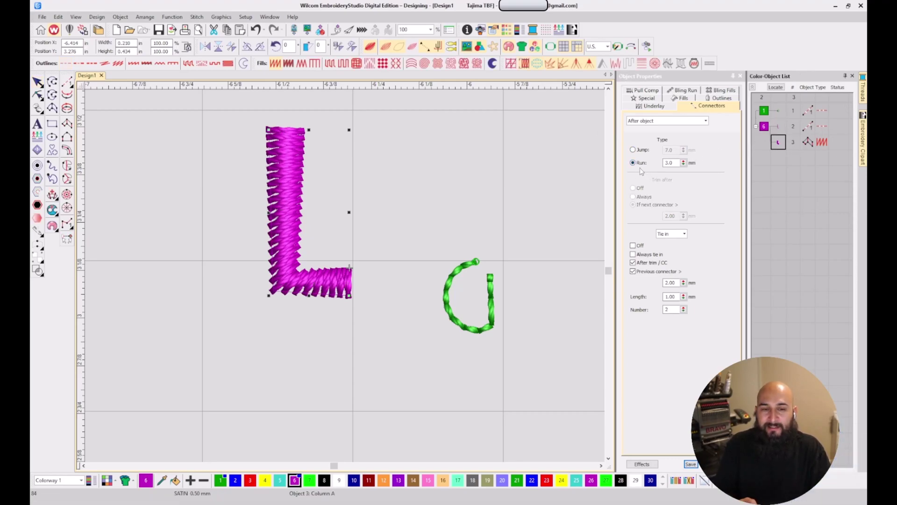
left_click_drag(288, 240, 315, 364)
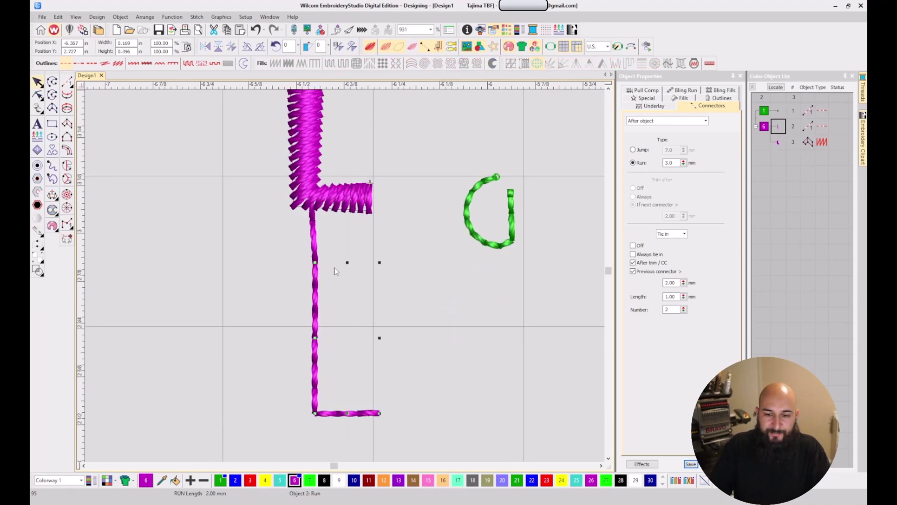
key("ctrl+z")
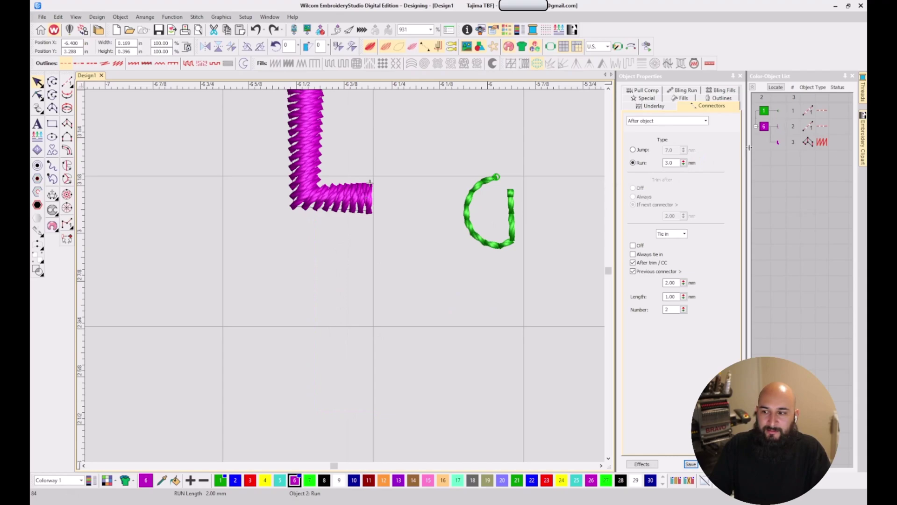
left_click(778, 143)
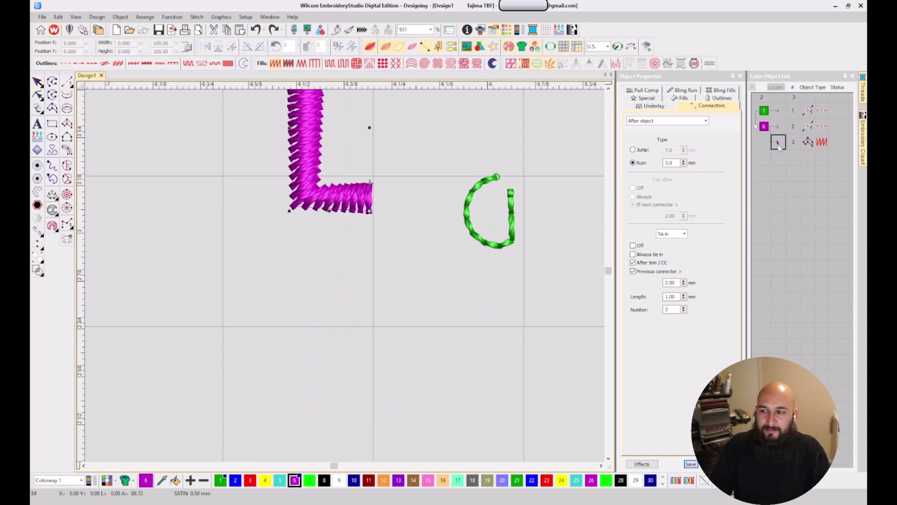
left_click_drag(307, 149, 308, 367)
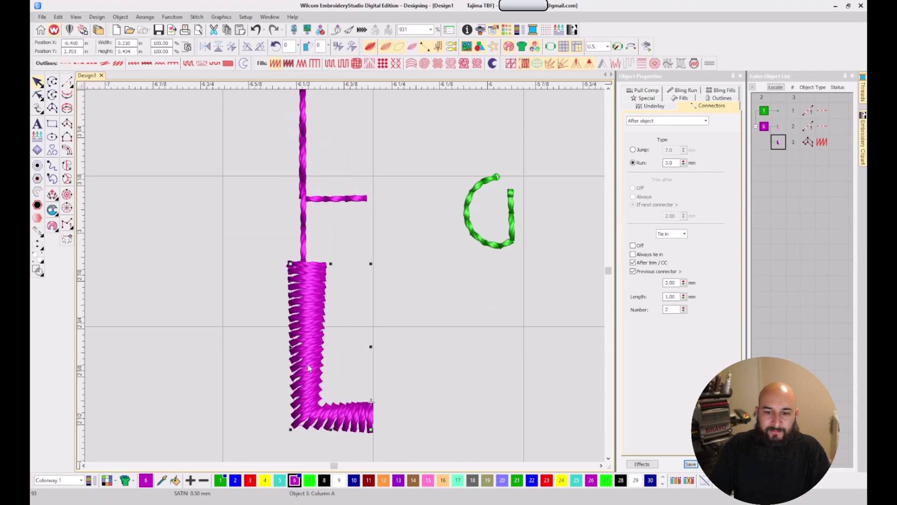
scroll(347, 231, "down", 3)
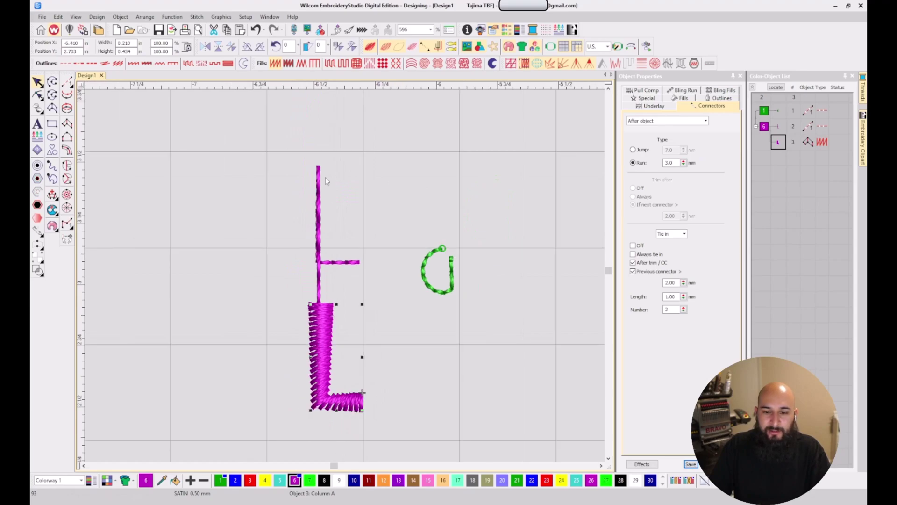
- Set the run-stitch L's connector to Jump
left_click(333, 263)
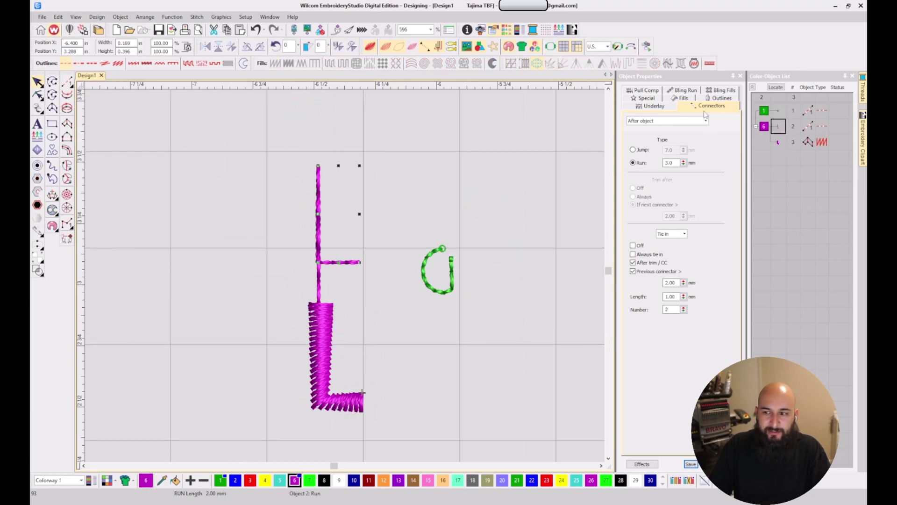
left_click(640, 150)
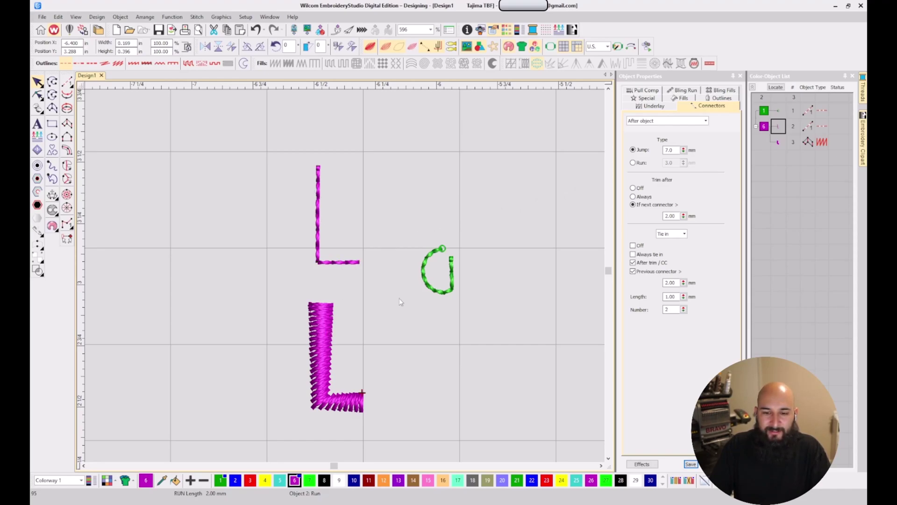
left_click(349, 314)
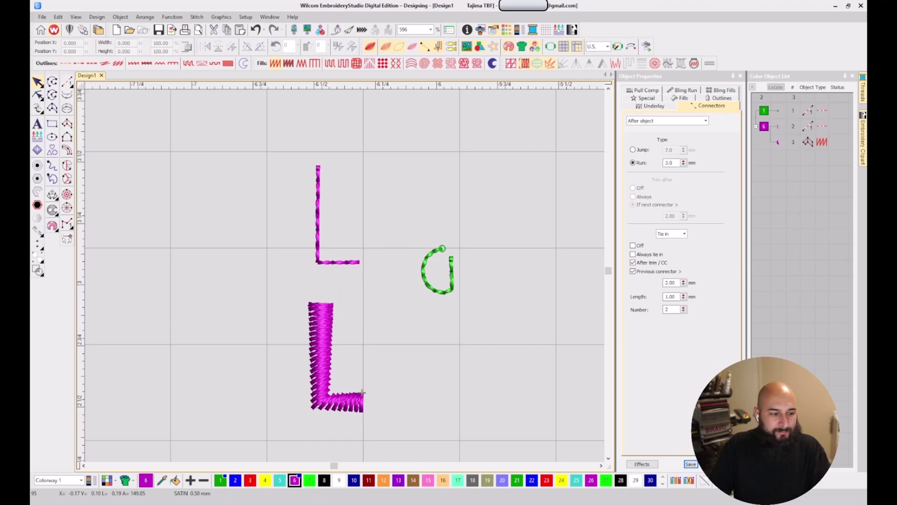
left_click(411, 14)
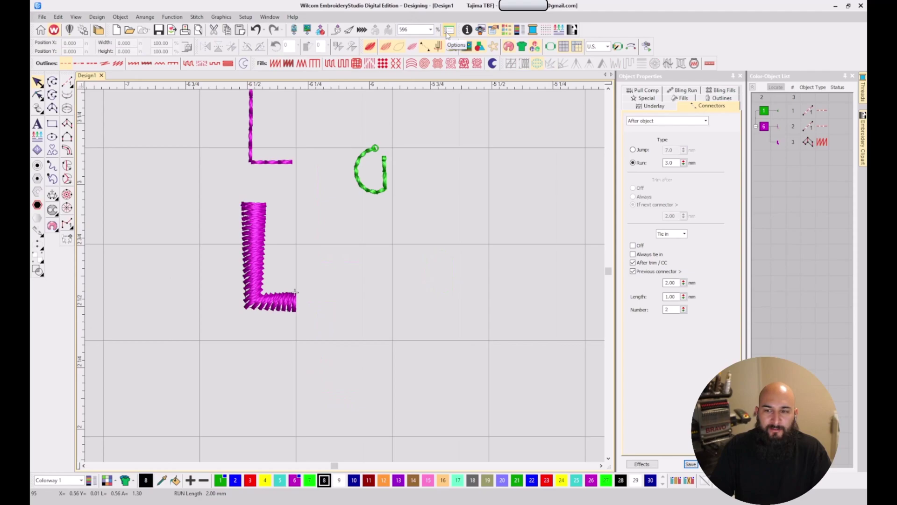
- In Options, set auto-save to 5 minutes and Absolute values, and untick Closest join and Play button sounds
left_click(448, 31)
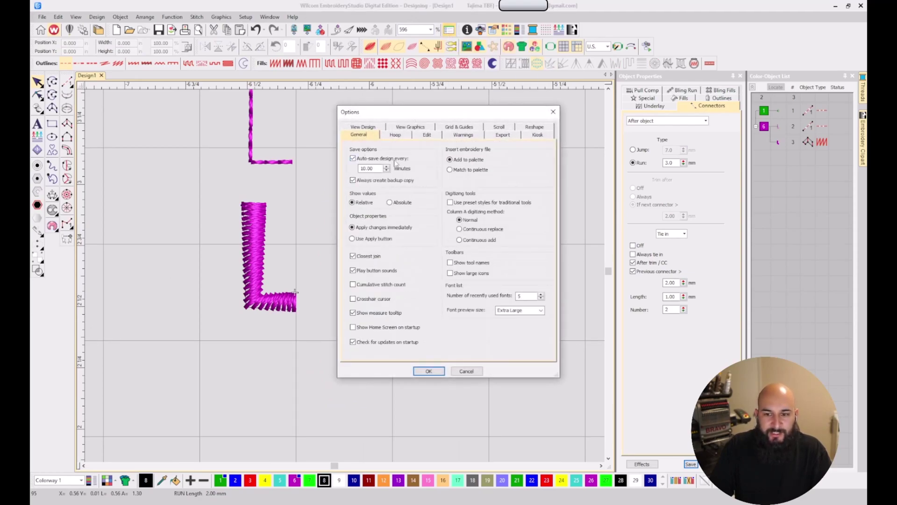
left_click_drag(379, 169, 351, 171)
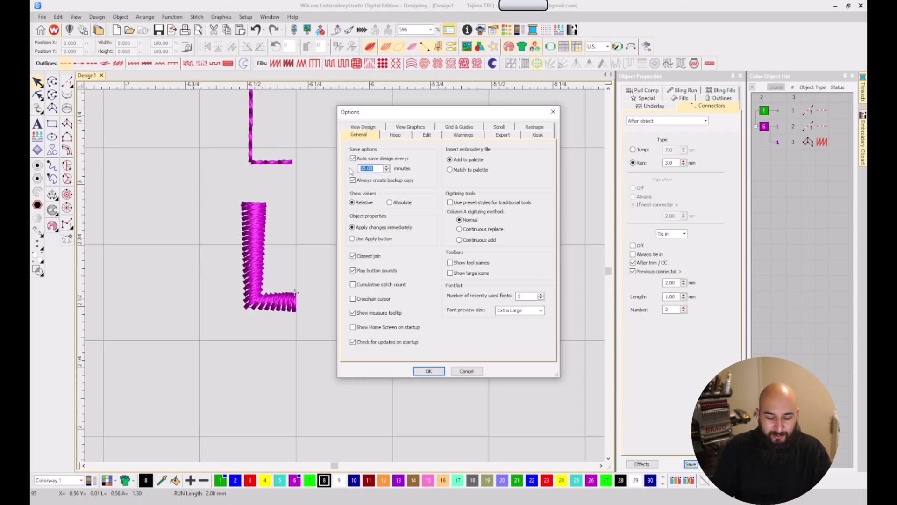
type("5")
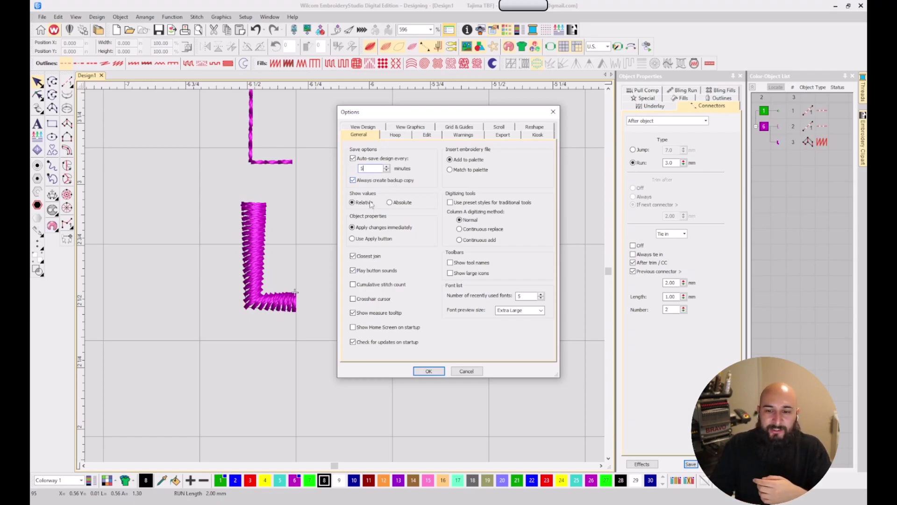
left_click(402, 206)
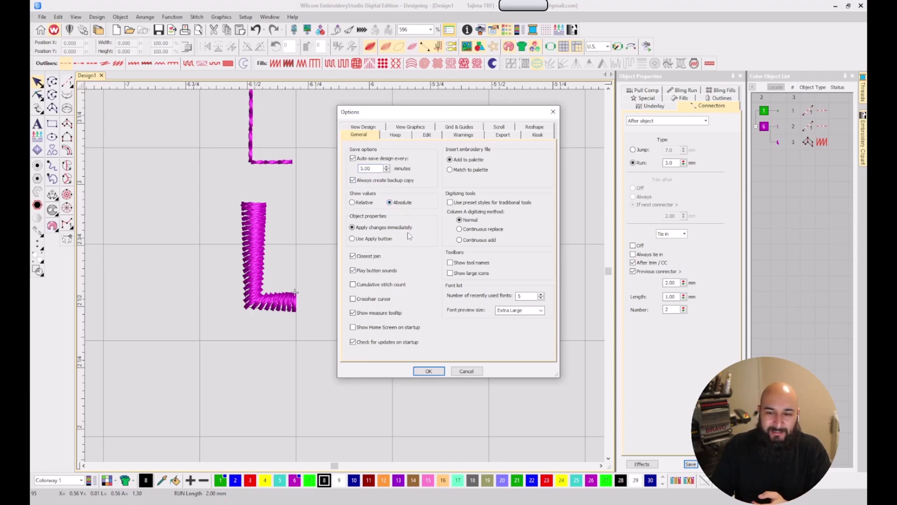
left_click(377, 259)
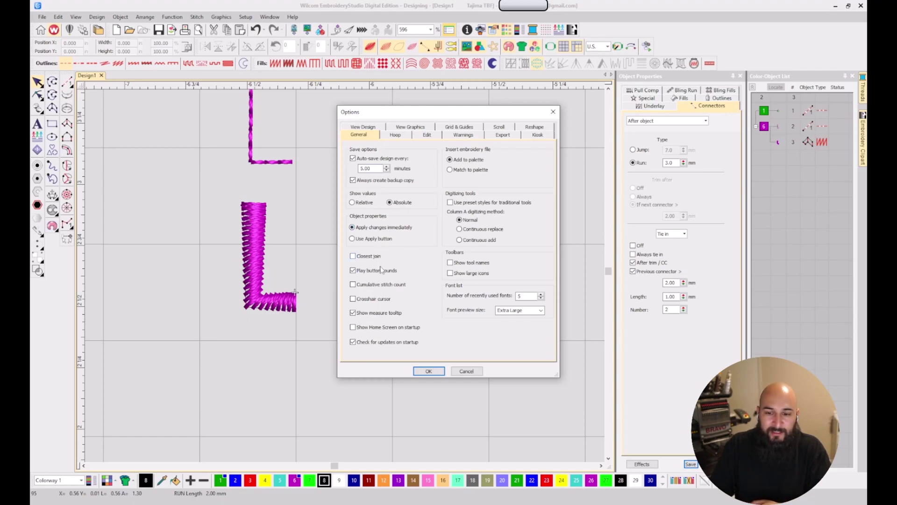
left_click(382, 273)
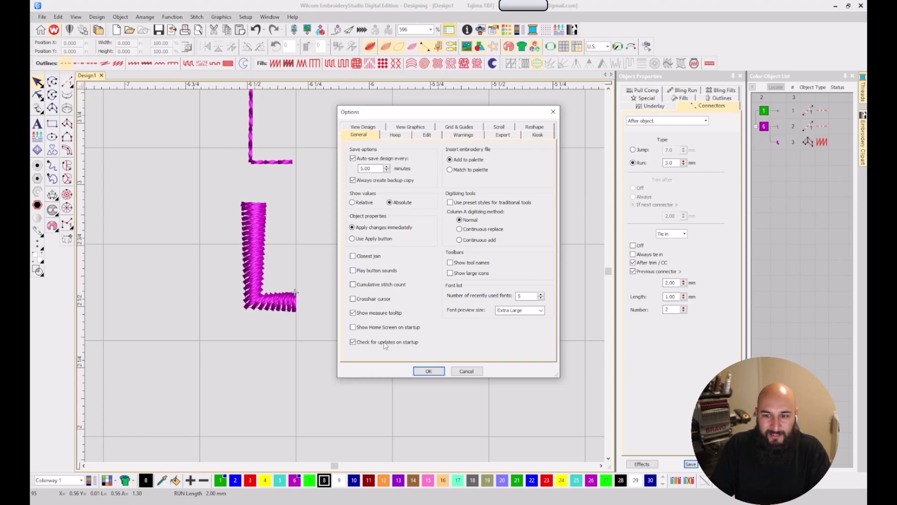
left_click(373, 128)
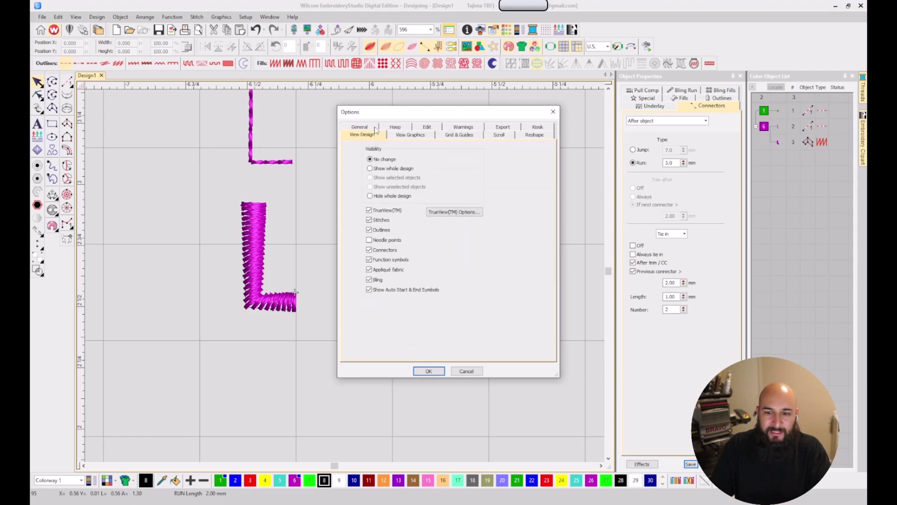
- Set the TrueView light source to Above with Normal thread thickness
left_click(450, 212)
left_click(480, 232)
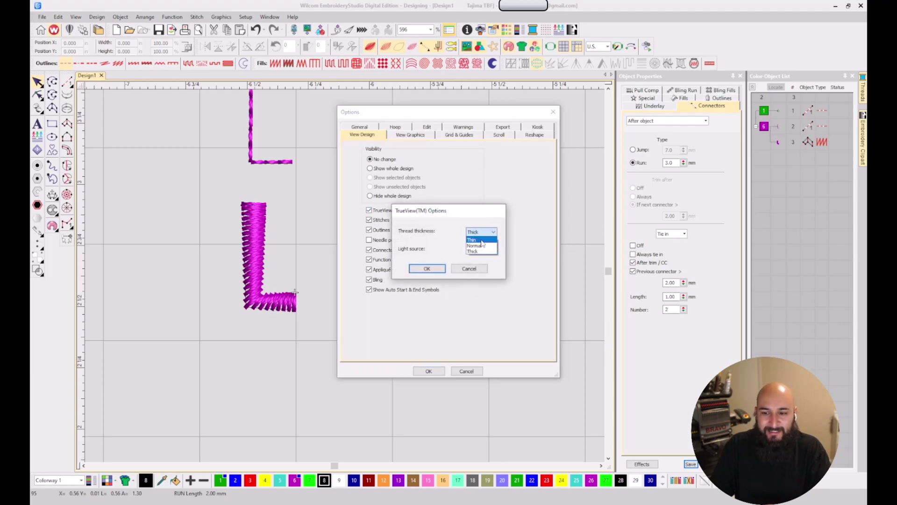
left_click(484, 246)
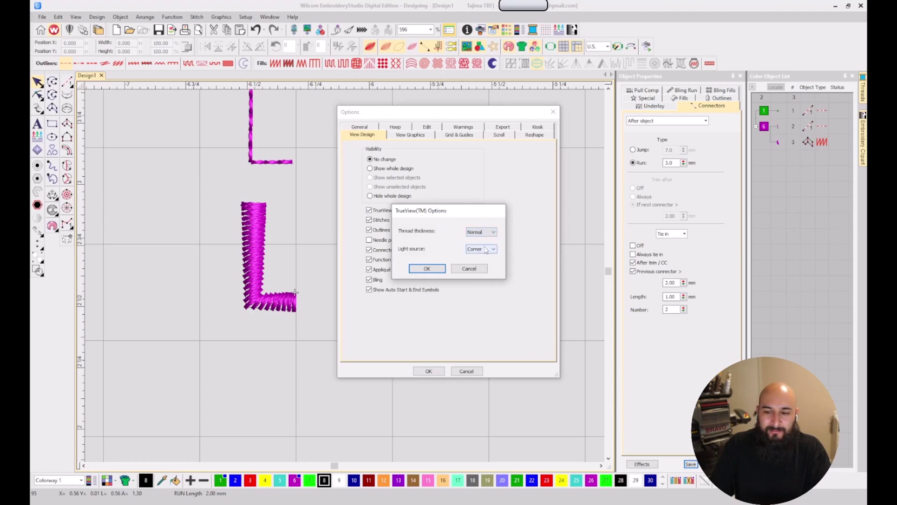
left_click(482, 233)
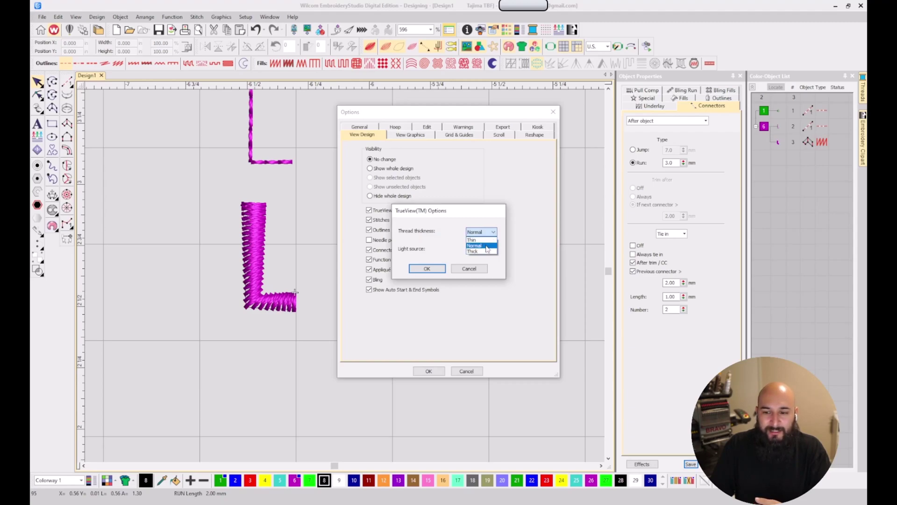
left_click(486, 246)
left_click(472, 249)
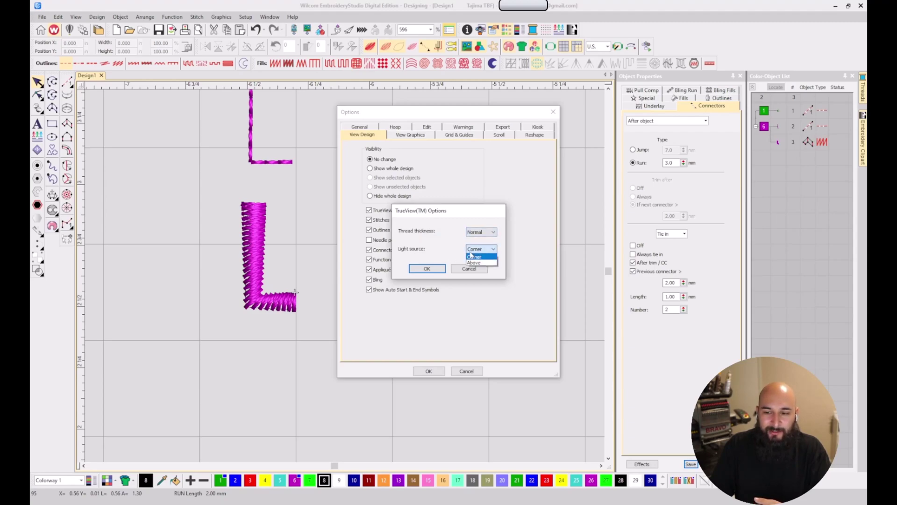
left_click(472, 256)
left_click(440, 269)
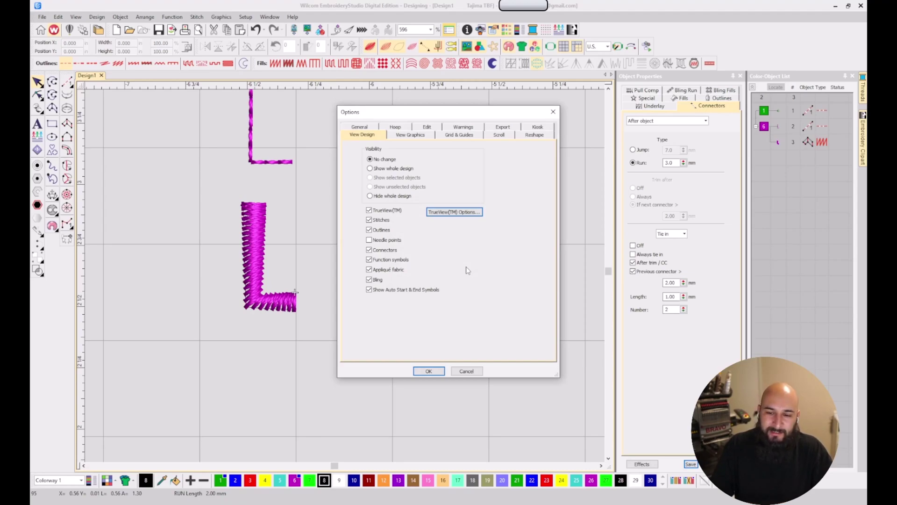
- Confirm TrueView thread thickness stays Normal, then apply and close Options
left_click(454, 214)
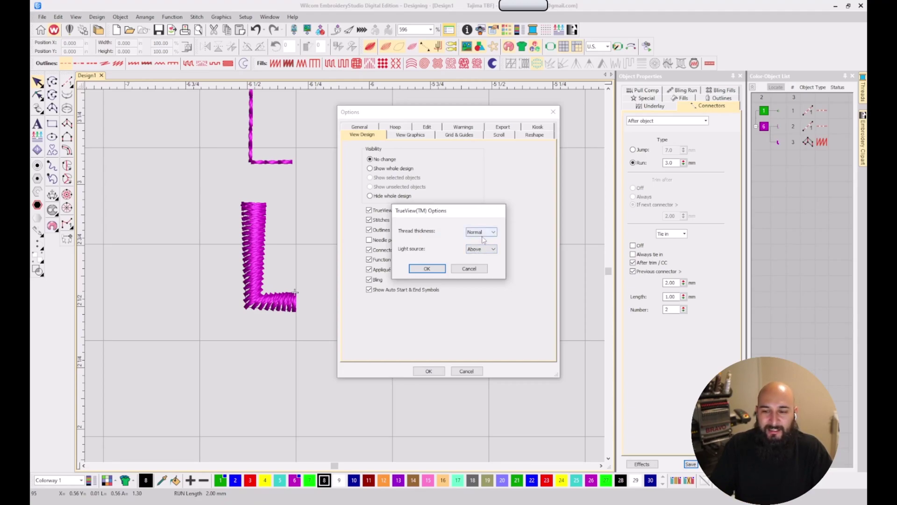
left_click(483, 240)
left_click(484, 237)
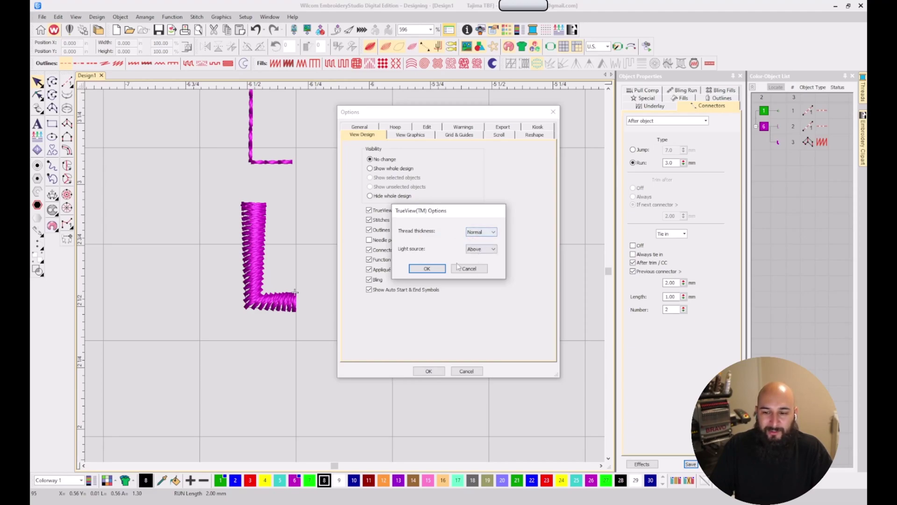
left_click(424, 269)
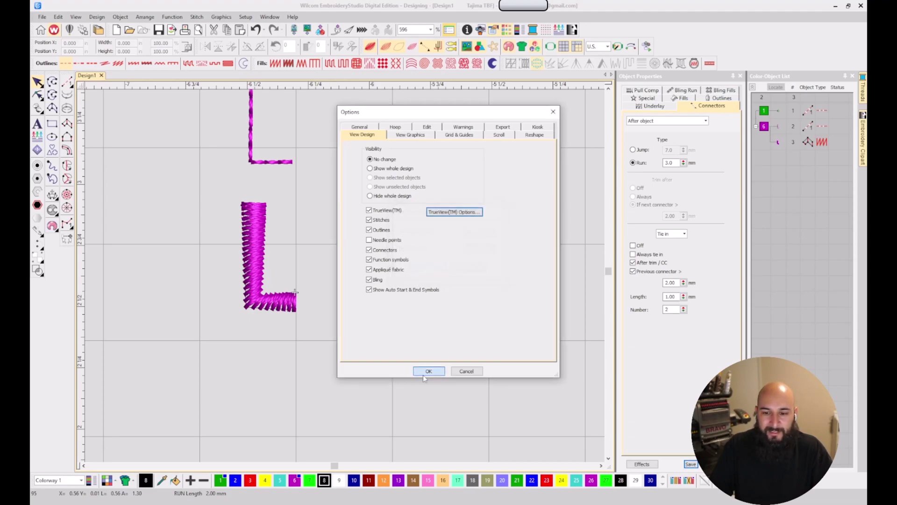
left_click(423, 375)
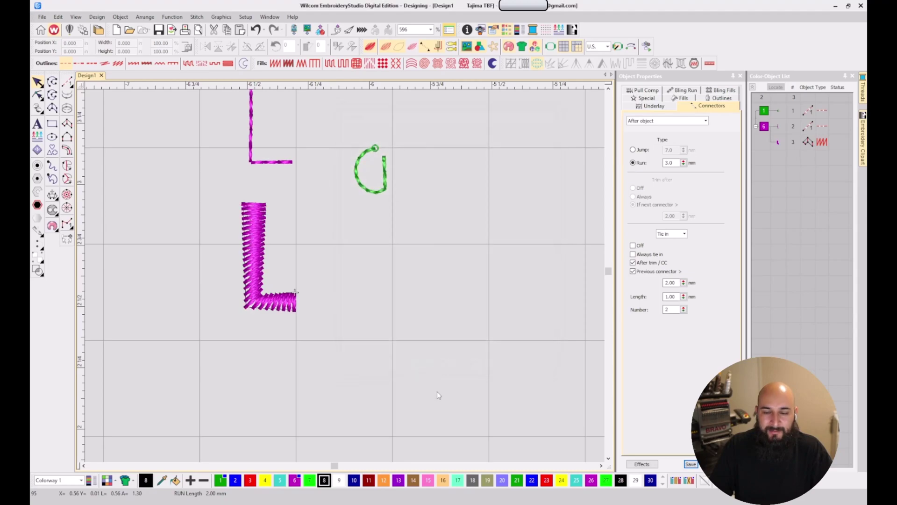
- Save the object properties as Default template object properties, then create new Design2
scroll(161, 318, "down", 1)
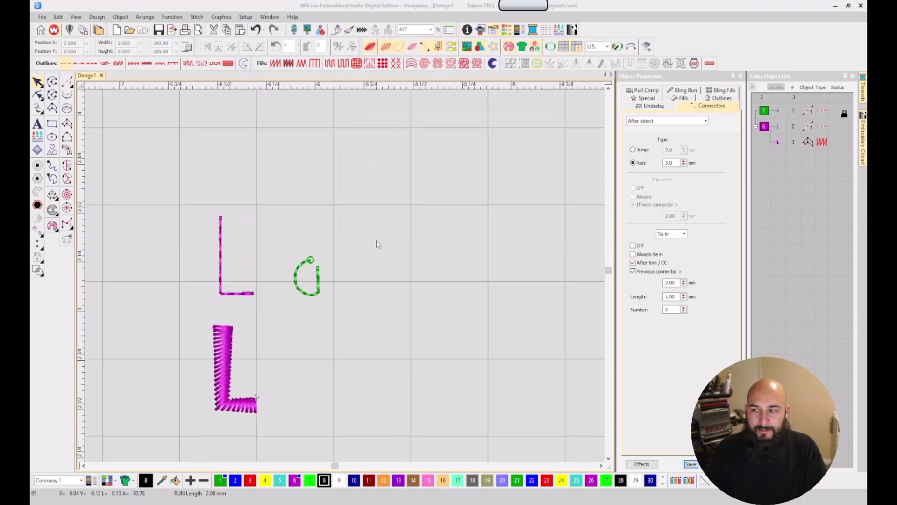
left_click(692, 465)
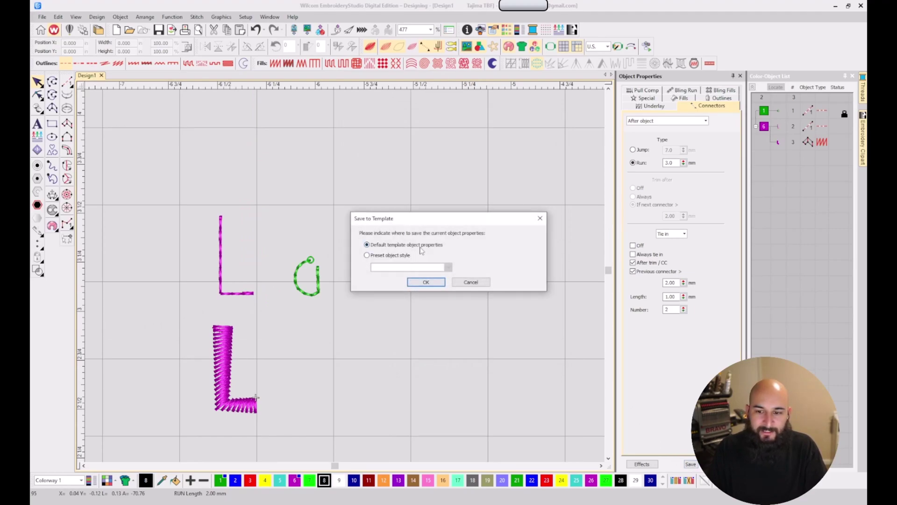
left_click(426, 282)
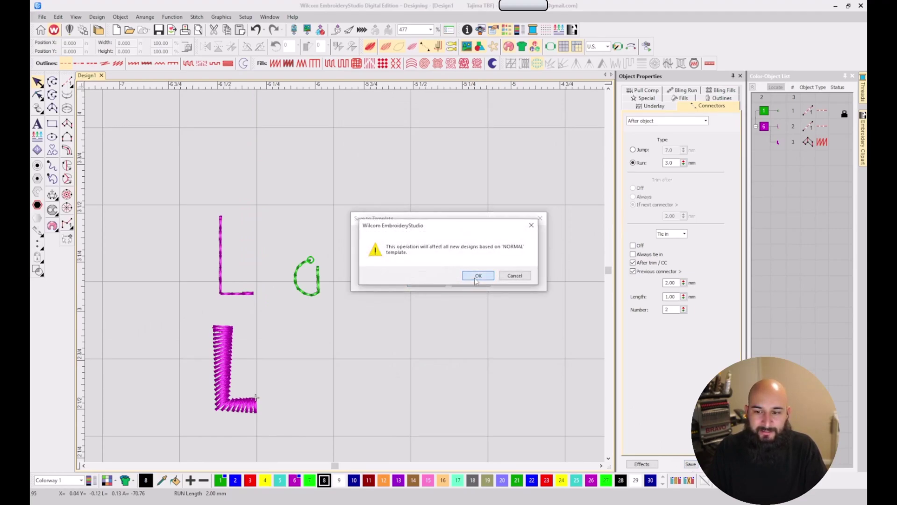
left_click(475, 278)
key("ctrl+n")
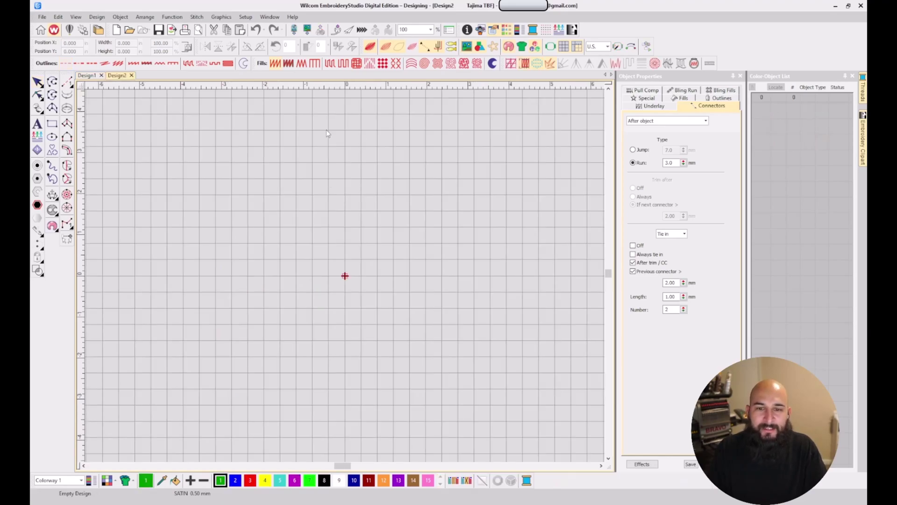
- In Design2, inspect the Fills, Outlines, Connectors and Underlay defaults, then cancel Options
left_click(275, 63)
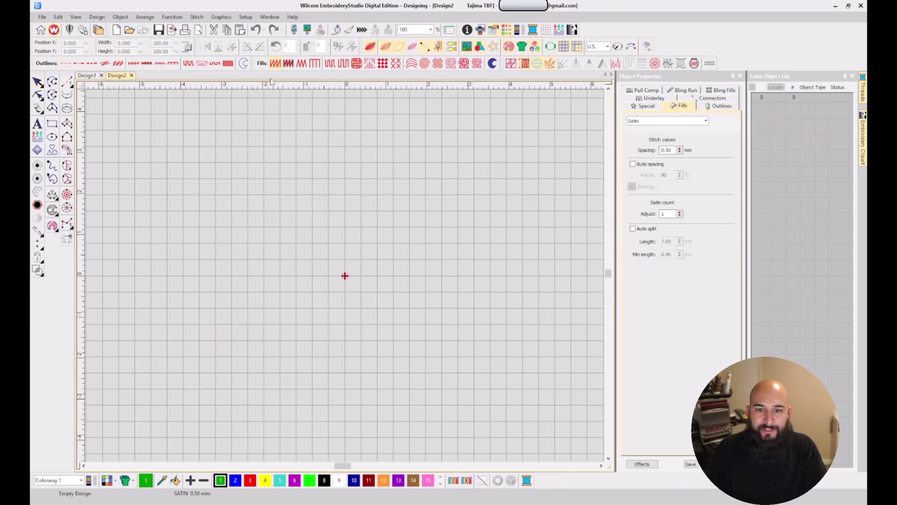
left_click(67, 63)
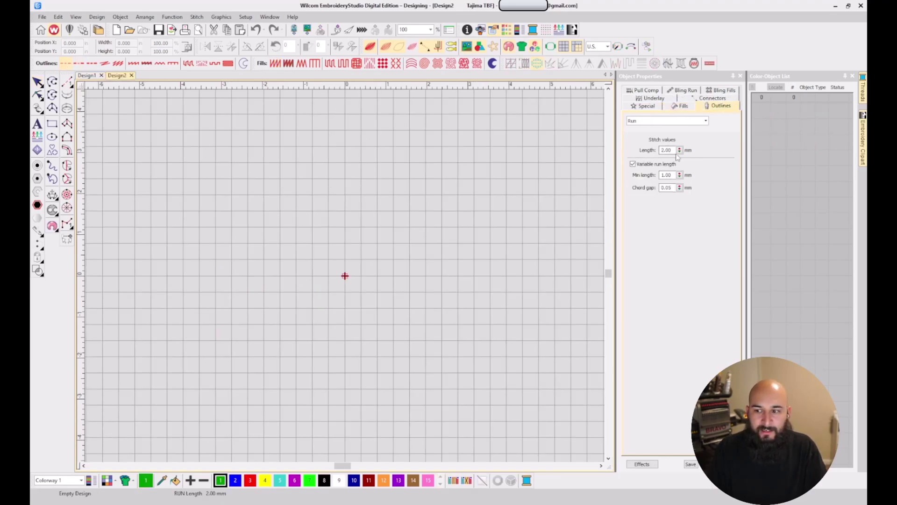
left_click(722, 98)
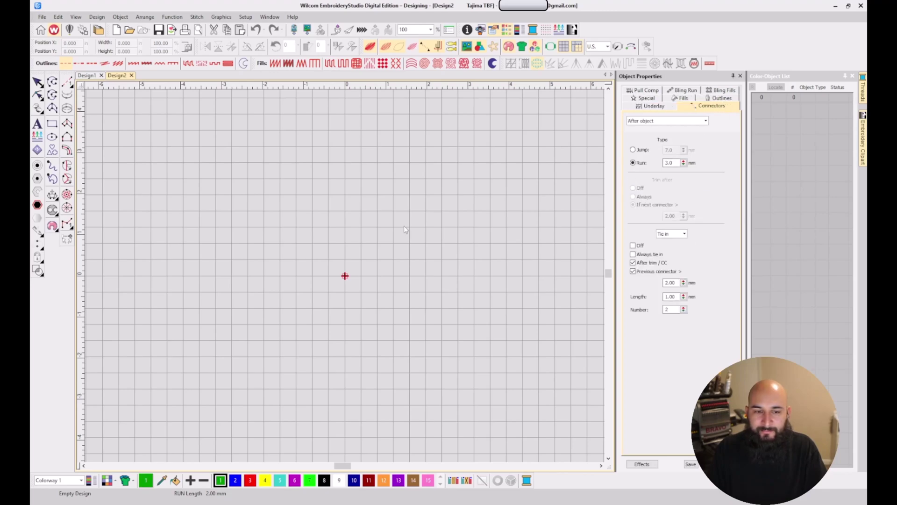
left_click(66, 123)
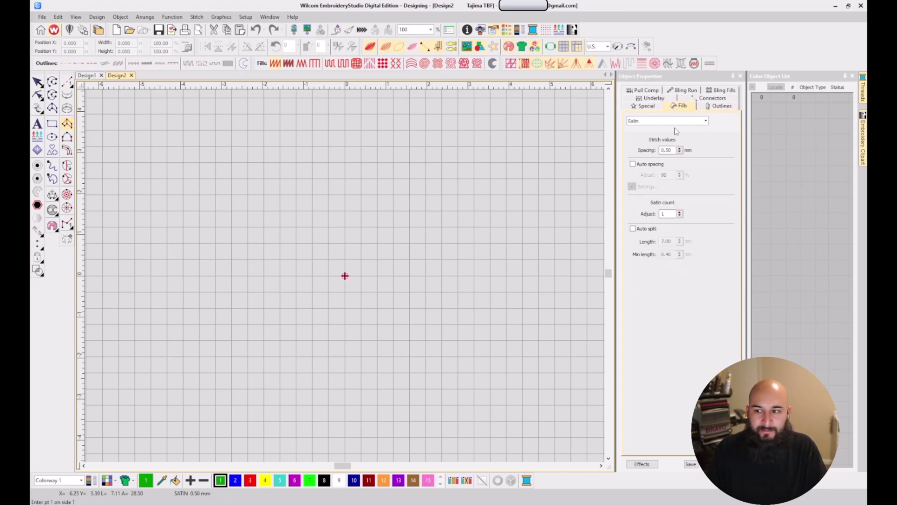
left_click(653, 98)
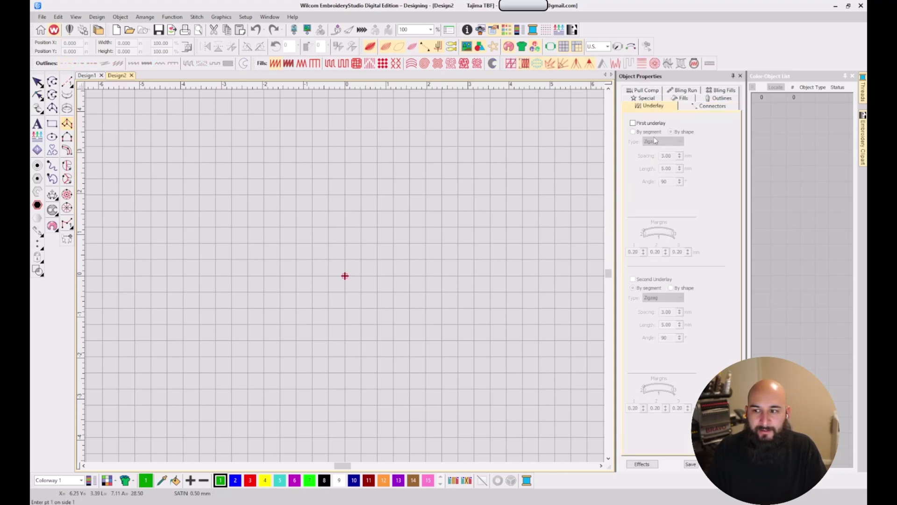
left_click(448, 30)
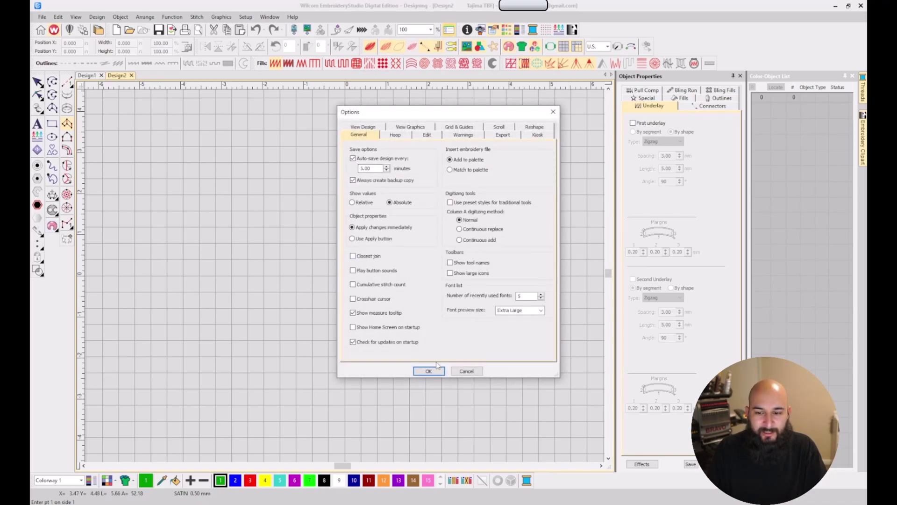
left_click(467, 371)
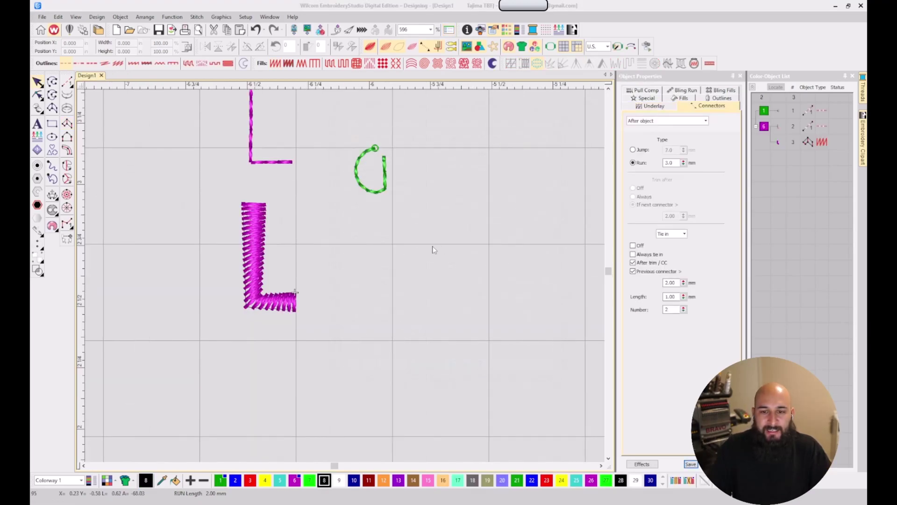
- Test the unlocked green run object by moving and deleting it, then undo the deletion
left_click(801, 174)
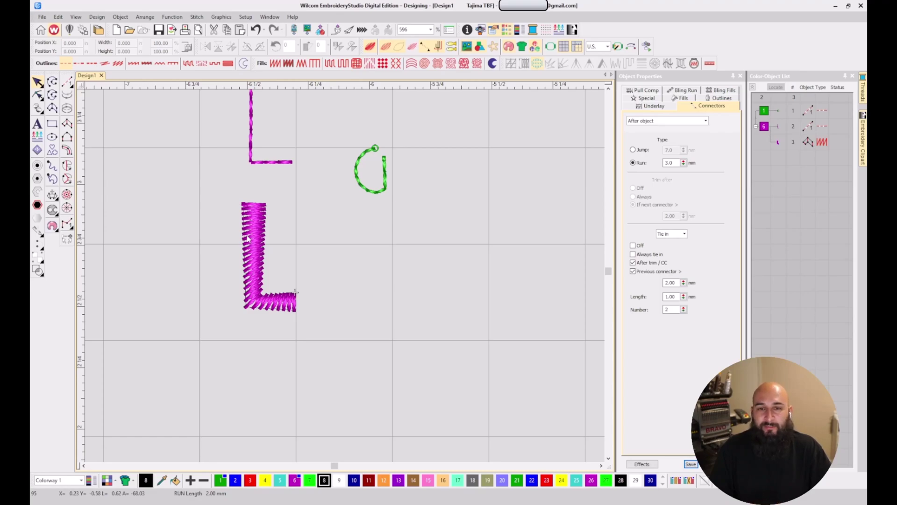
left_click(786, 111)
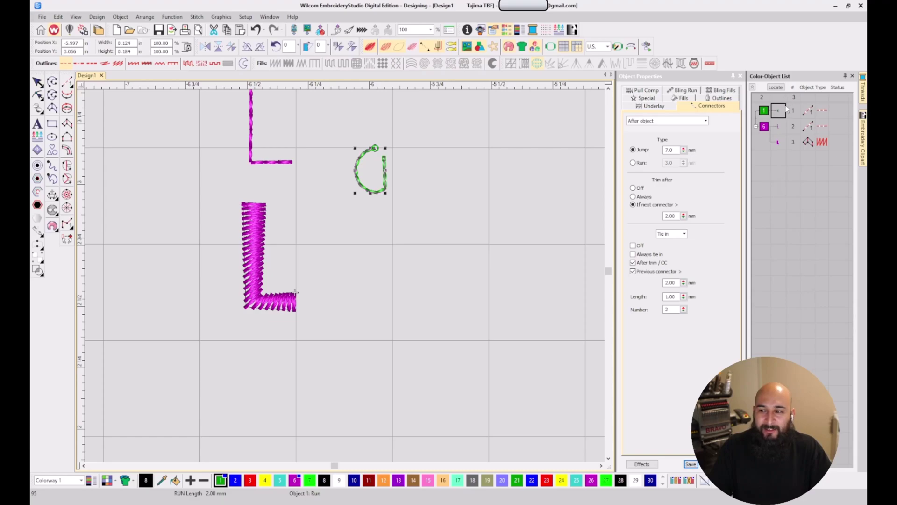
left_click(780, 189)
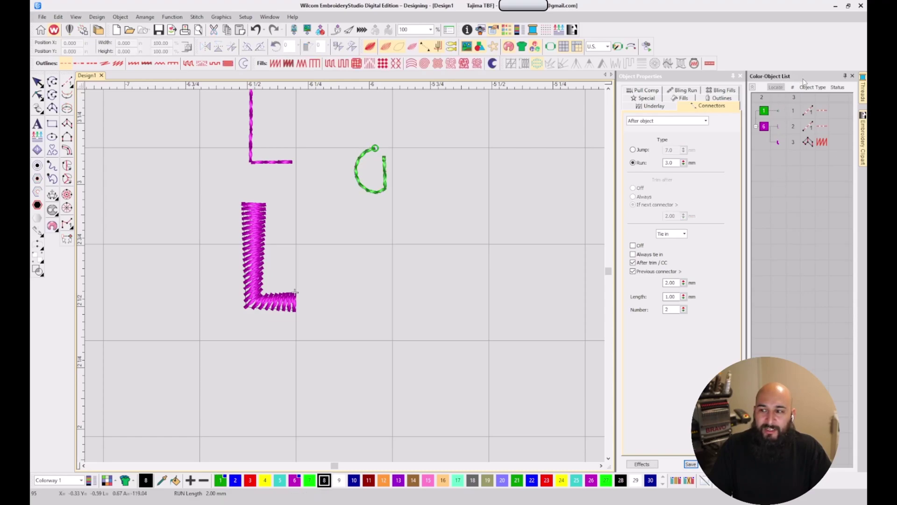
left_click(778, 112)
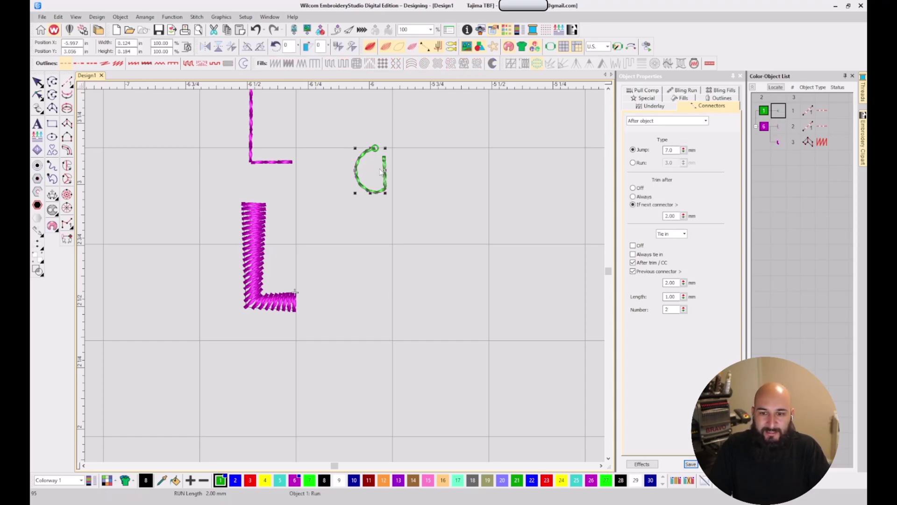
left_click_drag(387, 181, 376, 154)
key("Delete")
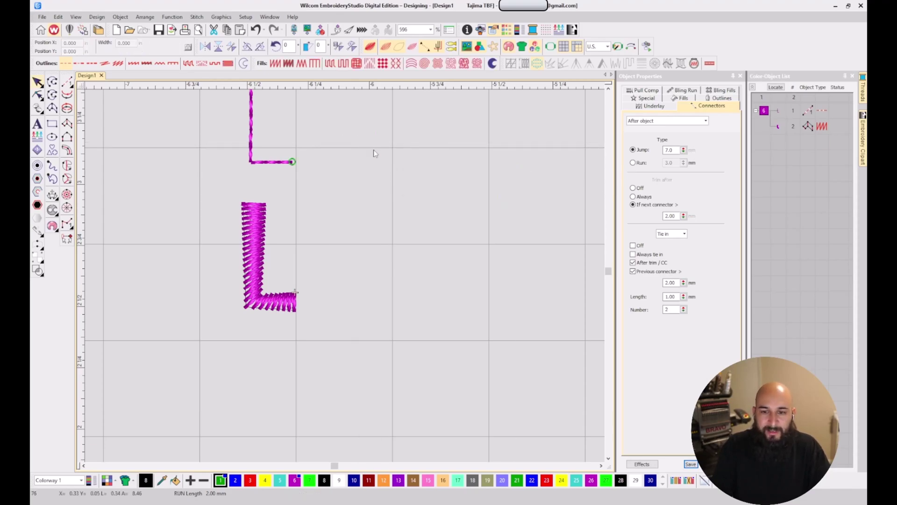
key("ctrl+z")
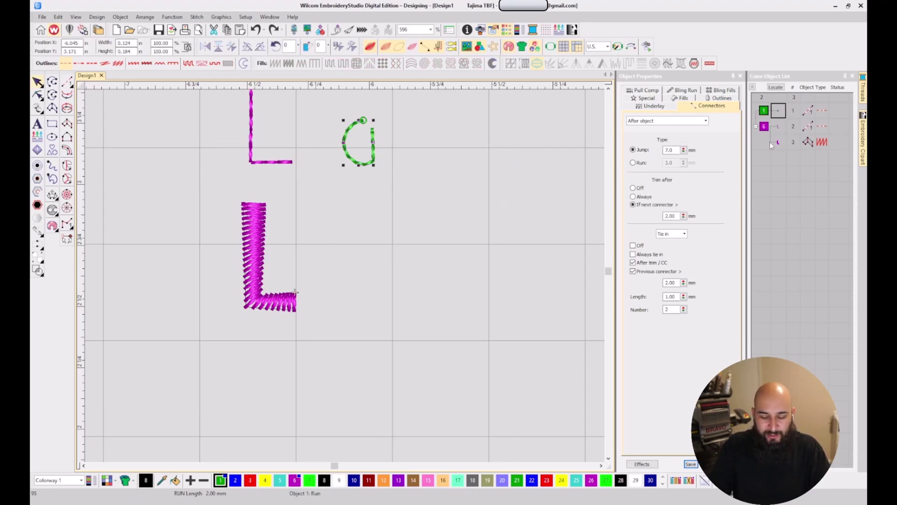
key("Escape")
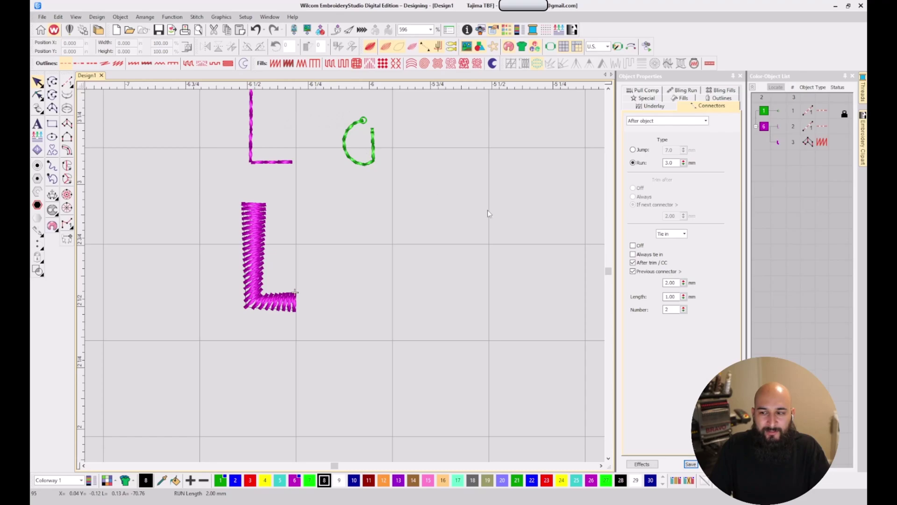
- Lock the green run object from the Color-Object List, leaving both magenta L shapes unlocked
left_click(767, 111)
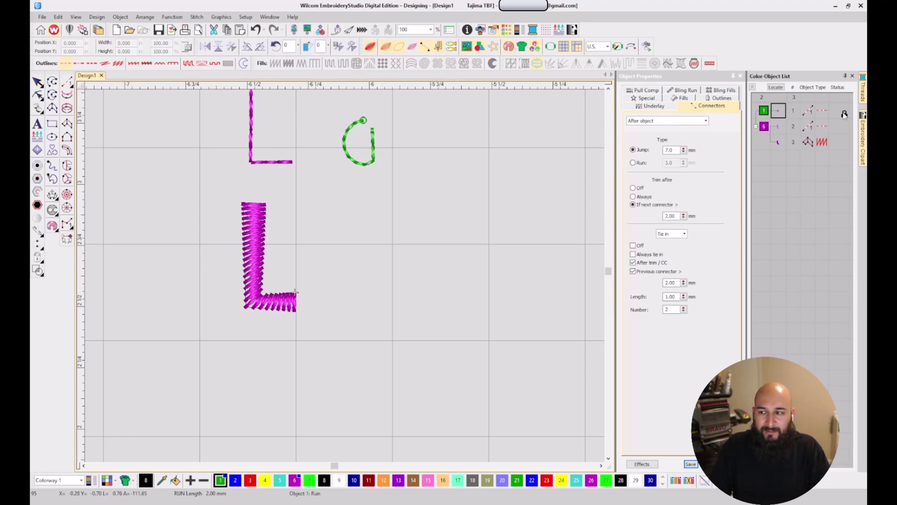
left_click(812, 118)
right_click(783, 113)
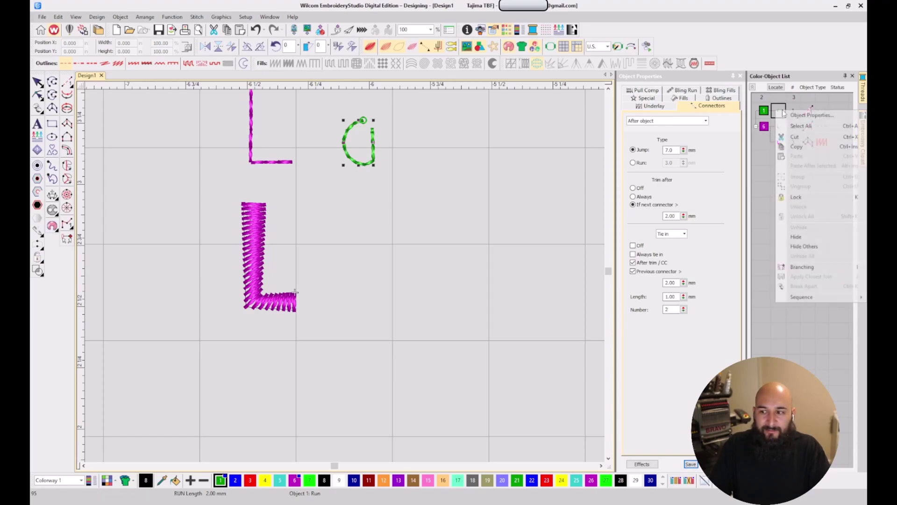
left_click(813, 197)
left_click(505, 170)
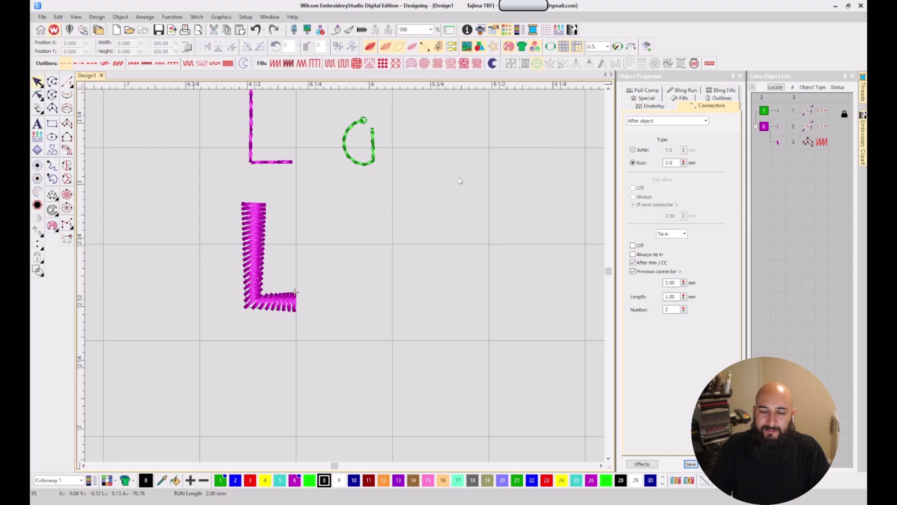
scroll(345, 279, "down", 1)
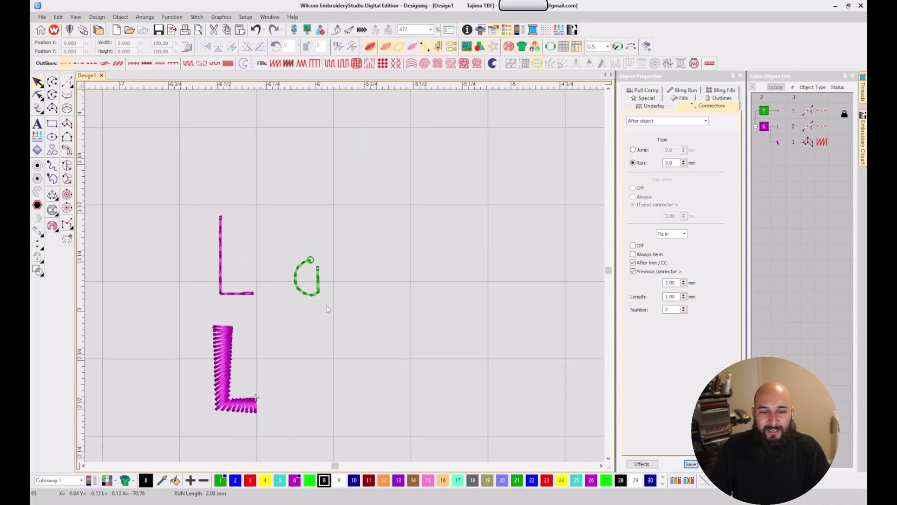